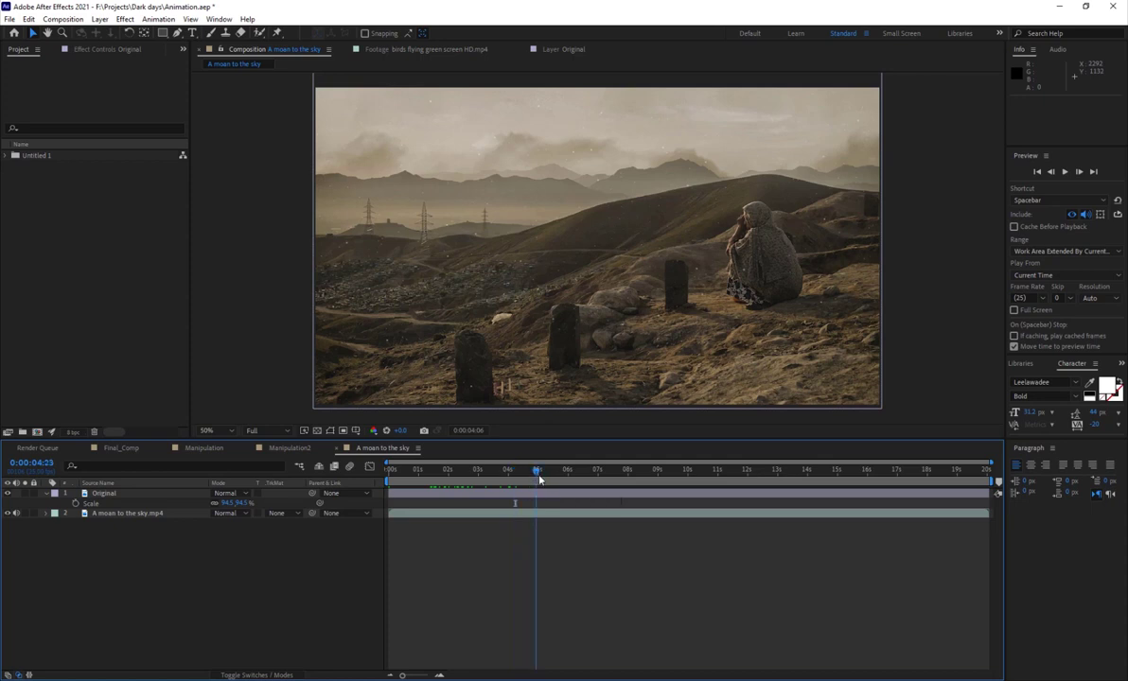
Hide the daytime Original layer, then scrub and play the night-sky lantern animation
{"action": "left_click", "coordinate": [542, 481]}
{"action": "left_click_drag", "start_coordinate": [510, 483], "coordinate": [552, 483]}
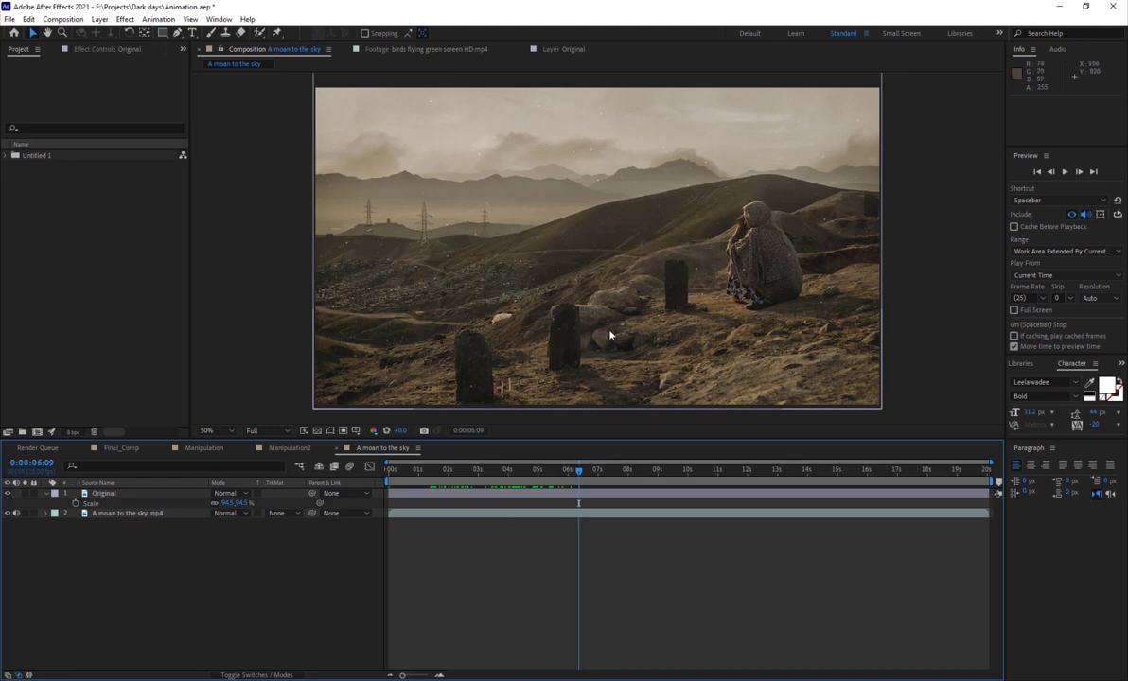
{"action": "left_click", "coordinate": [22, 493]}
{"action": "left_click_drag", "start_coordinate": [423, 469], "coordinate": [788, 468]}
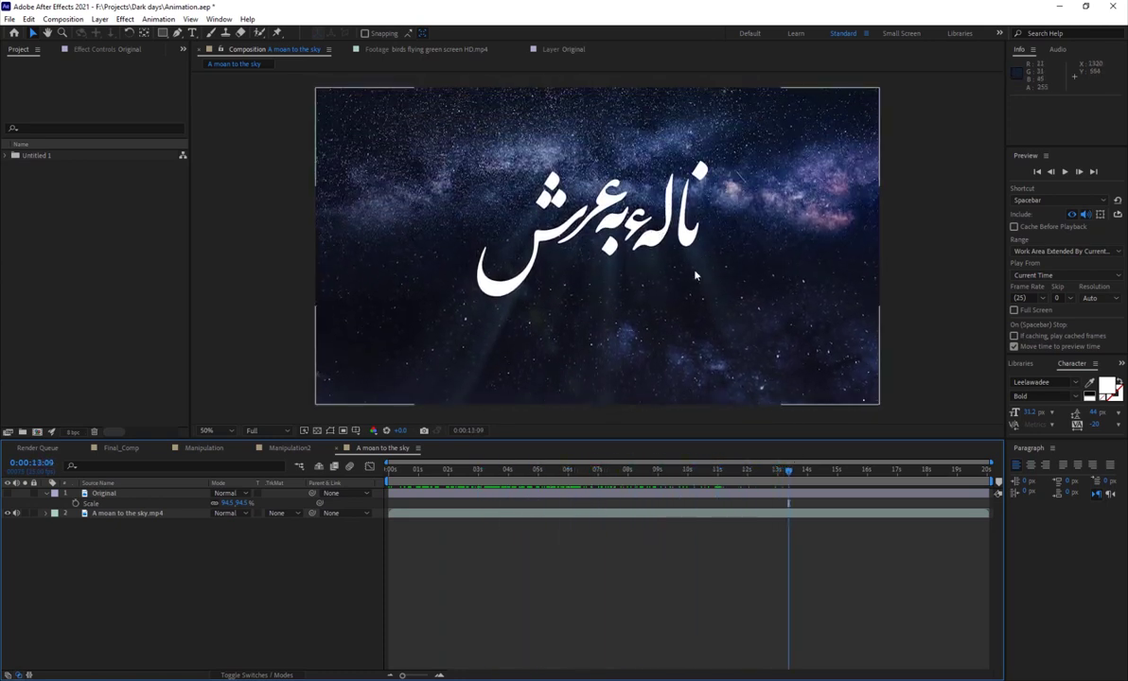
{"action": "mouse_move", "coordinate": [711, 476]}
{"action": "left_mouse_down"}
{"action": "mouse_move", "coordinate": [548, 500]}
{"action": "mouse_move", "coordinate": [592, 499]}
{"action": "left_mouse_up"}
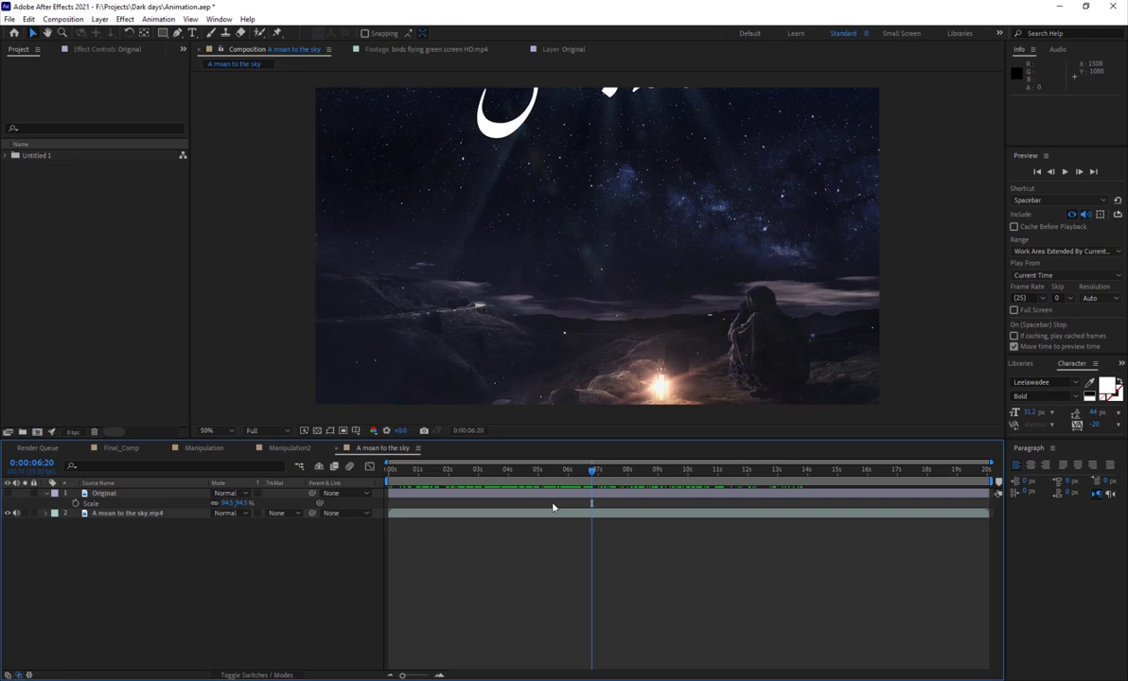
{"action": "key", "text": "space"}
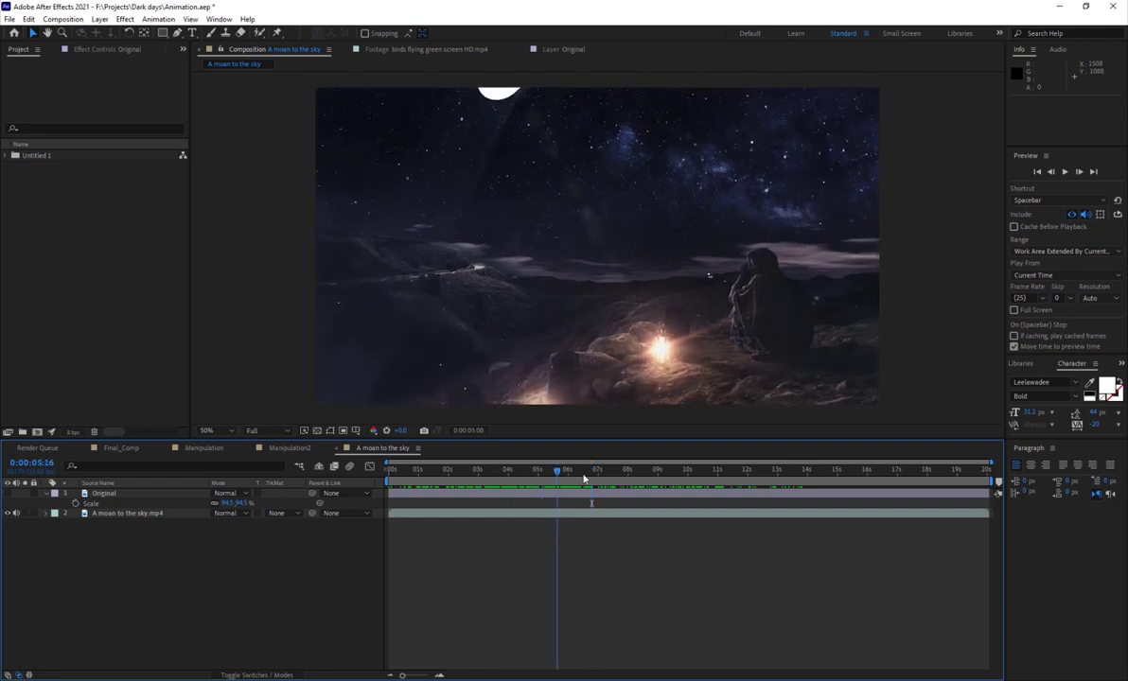
{"action": "key", "text": "space"}
Turn the Exposure 1 adjustment layer back on to restore the darker night look
{"action": "left_click", "coordinate": [613, 517]}
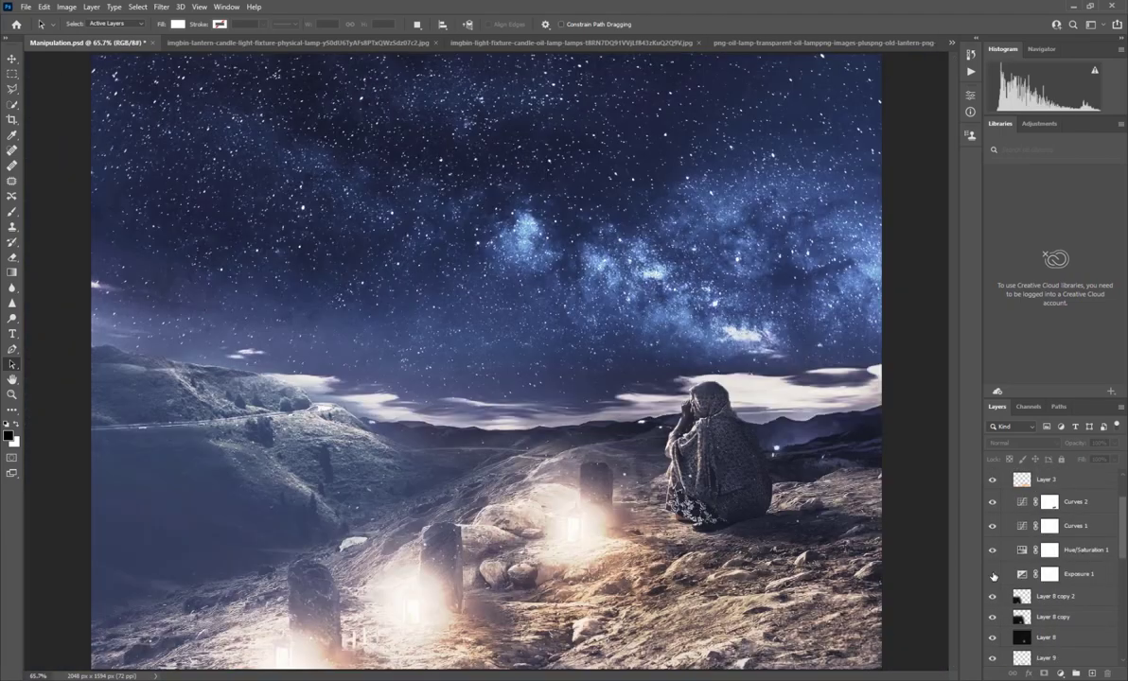
{"action": "left_click", "coordinate": [992, 574]}
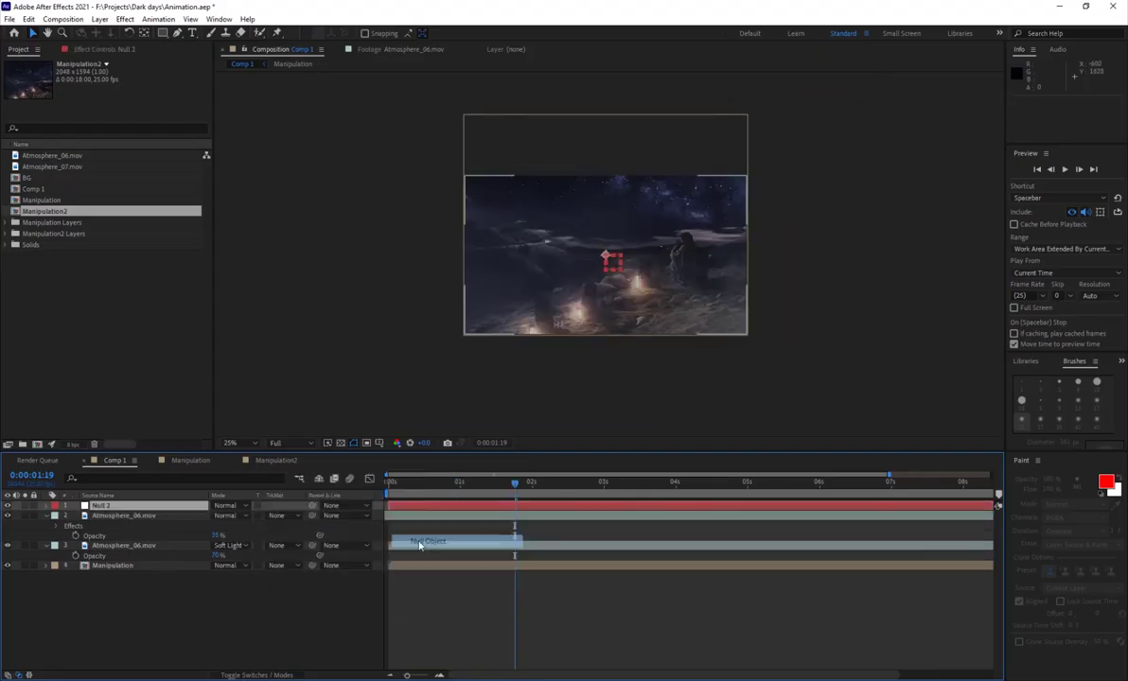
Parent Manipulation to Null 2 and keyframe Null 2's Position so the scene slides down
{"action": "left_click_drag", "start_coordinate": [313, 565], "coordinate": [414, 505]}
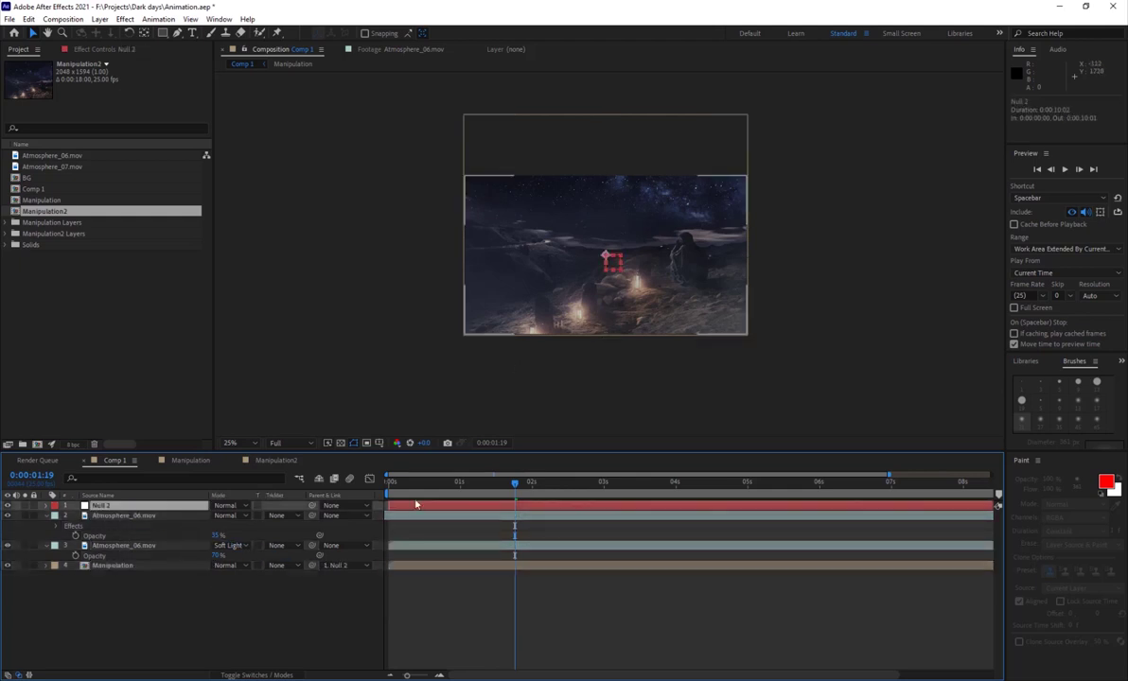
{"action": "key", "text": "Home"}
{"action": "key", "text": "alt+shift+p"}
{"action": "left_click", "coordinate": [749, 482]}
{"action": "left_click_drag", "start_coordinate": [603, 268], "coordinate": [602, 372]}
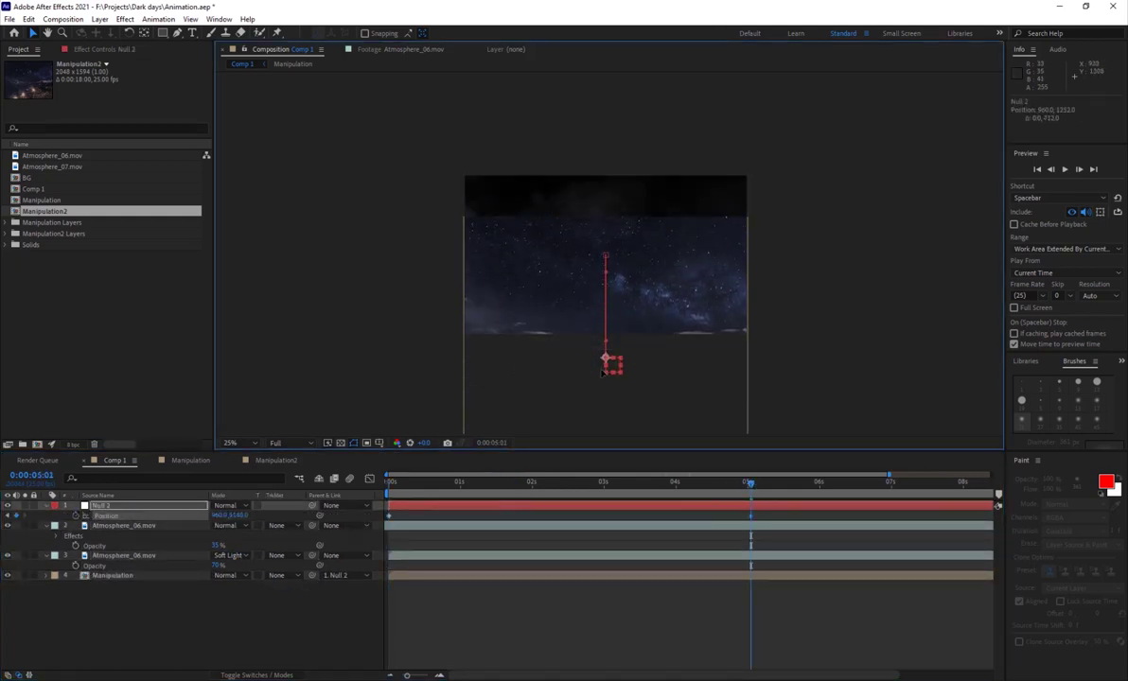
{"action": "mouse_move", "coordinate": [748, 482]}
{"action": "left_mouse_down"}
{"action": "mouse_move", "coordinate": [457, 483]}
{"action": "mouse_move", "coordinate": [596, 483]}
{"action": "left_mouse_up"}
Import the pexels starry-sky photo into Comp 1, enlarge it and move it above the scene
{"action": "key", "text": "ctrl+i"}
{"action": "double_click", "coordinate": [515, 156]}
{"action": "left_click_drag", "start_coordinate": [76, 244], "coordinate": [124, 511]}
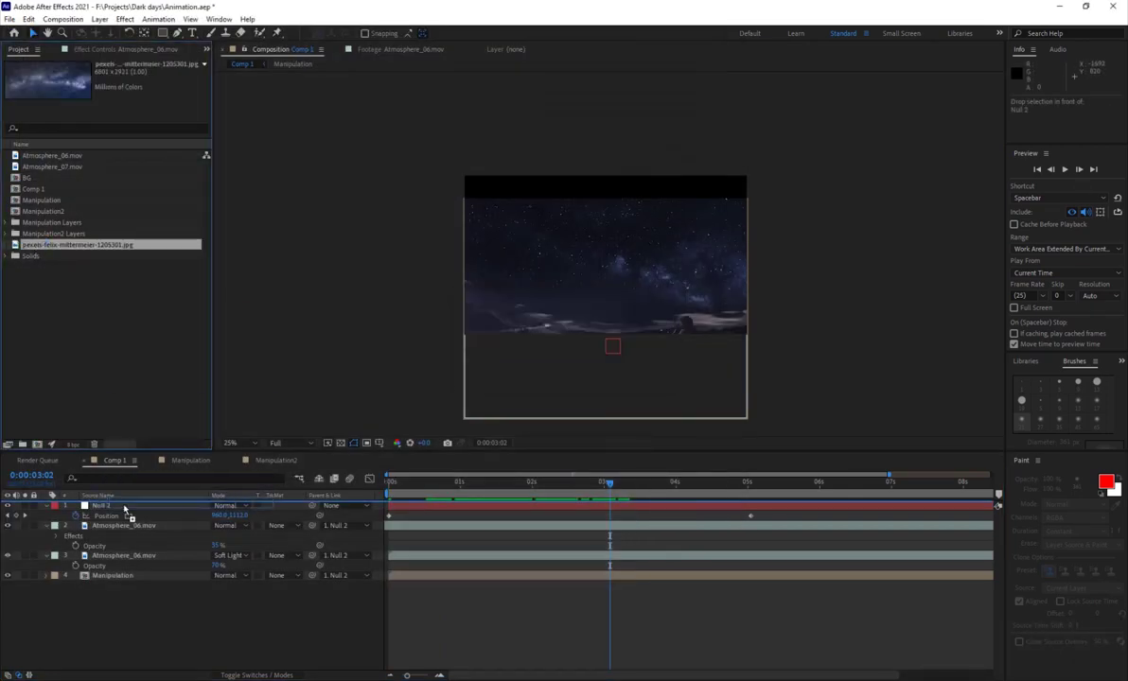
{"action": "key", "text": "s"}
{"action": "left_click_drag", "start_coordinate": [225, 515], "coordinate": [248, 515]}
{"action": "left_click_drag", "start_coordinate": [600, 294], "coordinate": [559, 135]}
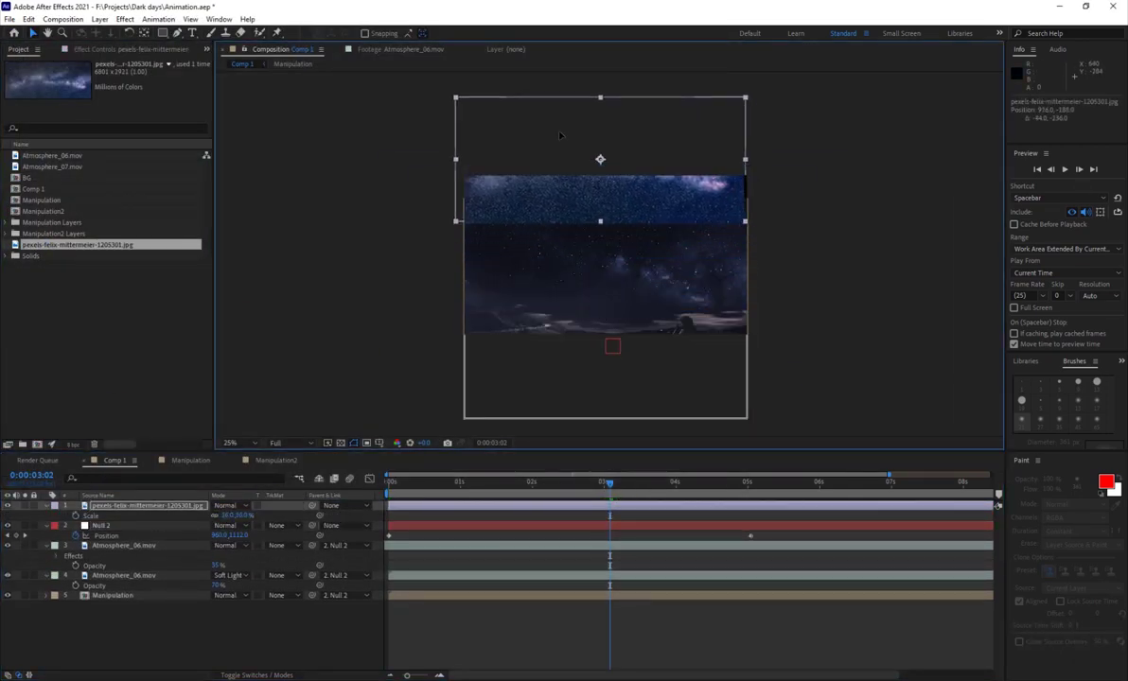
Draw a rectangular mask across the sky photo, feather its edge, and preview
{"action": "key", "text": "q"}
{"action": "left_click_drag", "start_coordinate": [406, 303], "coordinate": [778, 227]}
{"action": "key", "text": "f"}
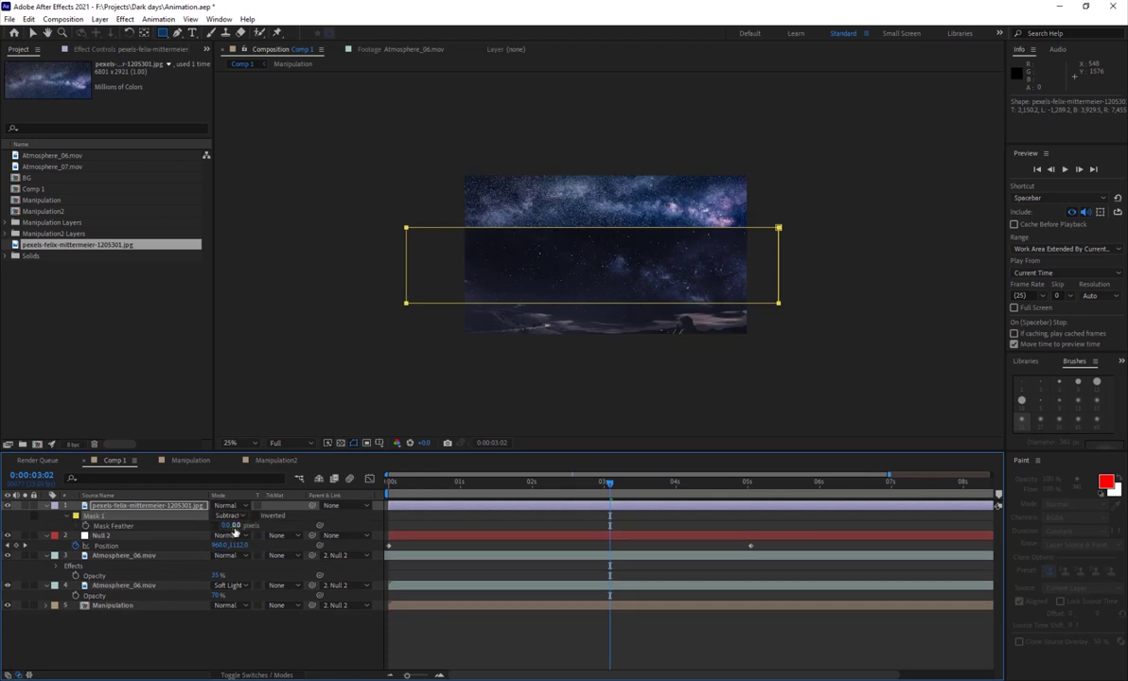
{"action": "key", "text": "v"}
{"action": "left_click", "coordinate": [319, 594]}
{"action": "left_click_drag", "start_coordinate": [464, 482], "coordinate": [660, 483]}
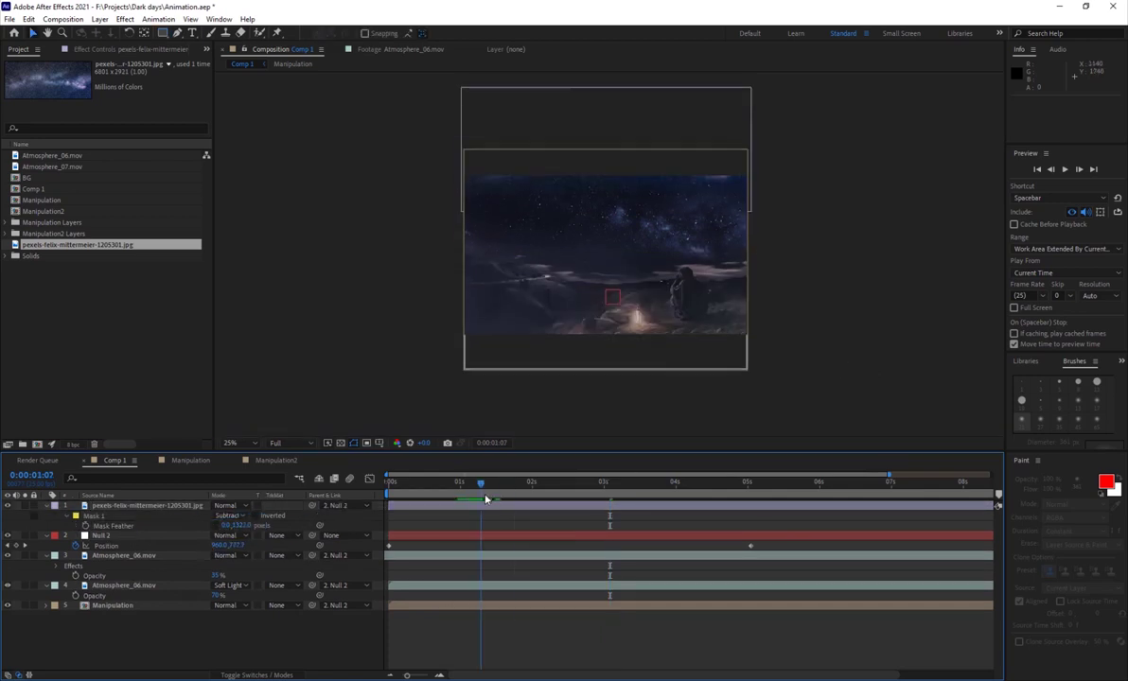
{"action": "key", "text": "."}
{"action": "key", "text": "space"}
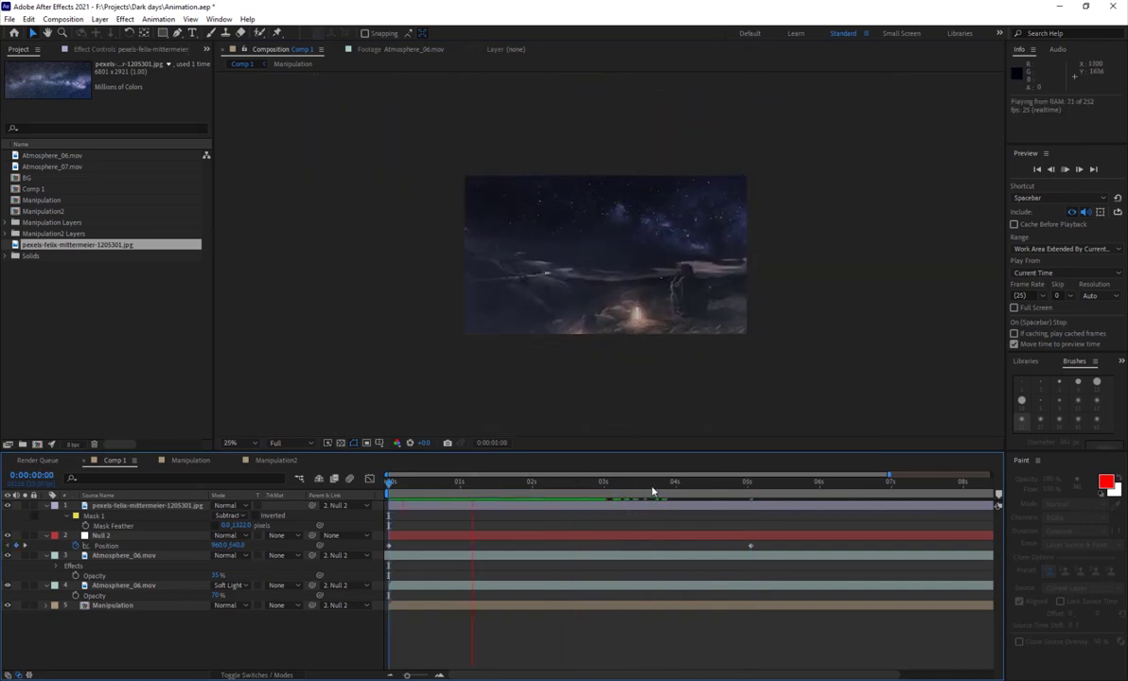
Flip the starry-sky photo layer vertically and preview from the start
{"action": "left_click", "coordinate": [984, 536]}
{"action": "key", "text": "space"}
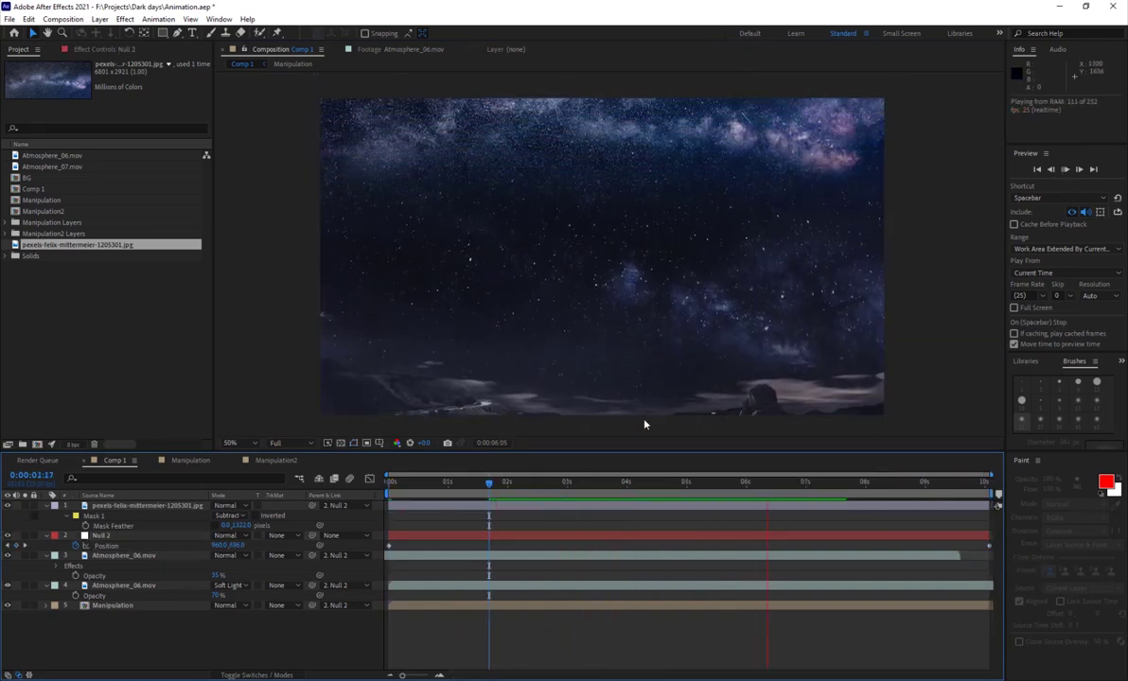
{"action": "right_click", "coordinate": [155, 508]}
{"action": "left_click", "coordinate": [397, 332]}
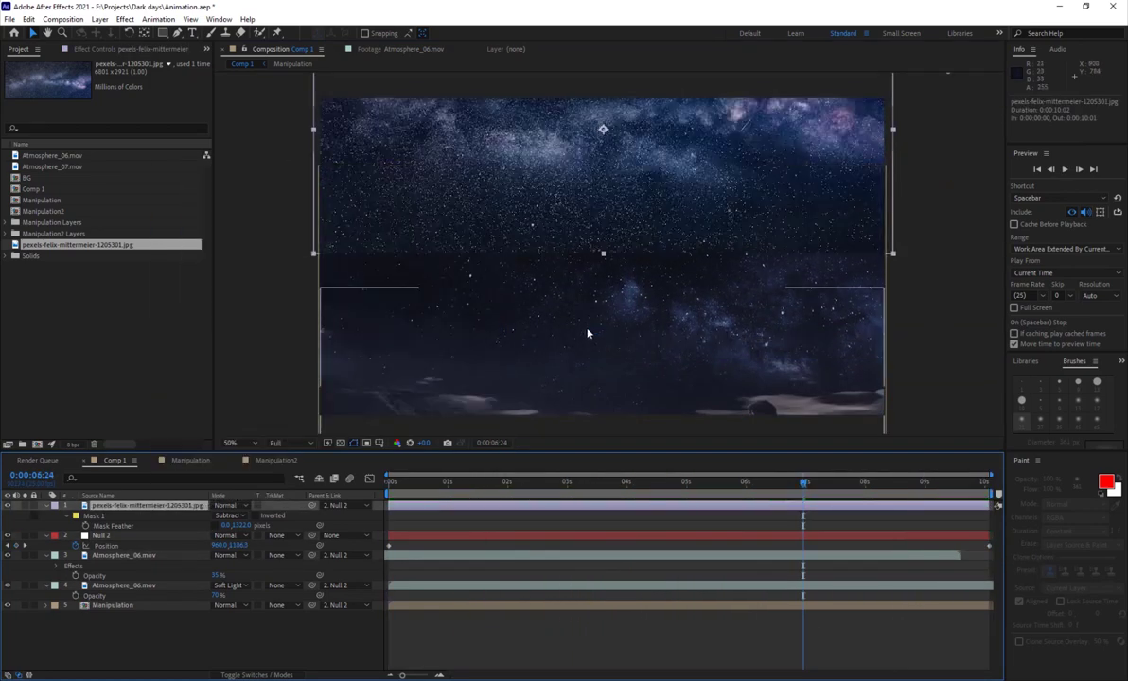
{"action": "key", "text": "Home"}
{"action": "key", "text": "space"}
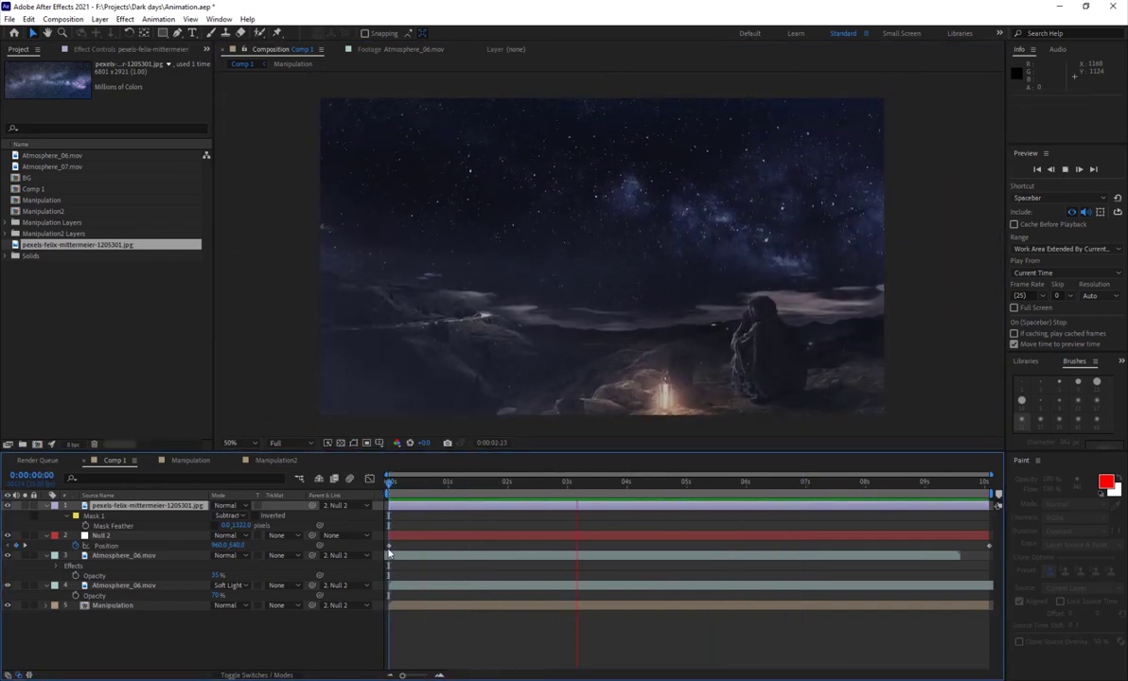
Apply Easy Ease to Null 2's Position keyframes
{"action": "left_click", "coordinate": [106, 546]}
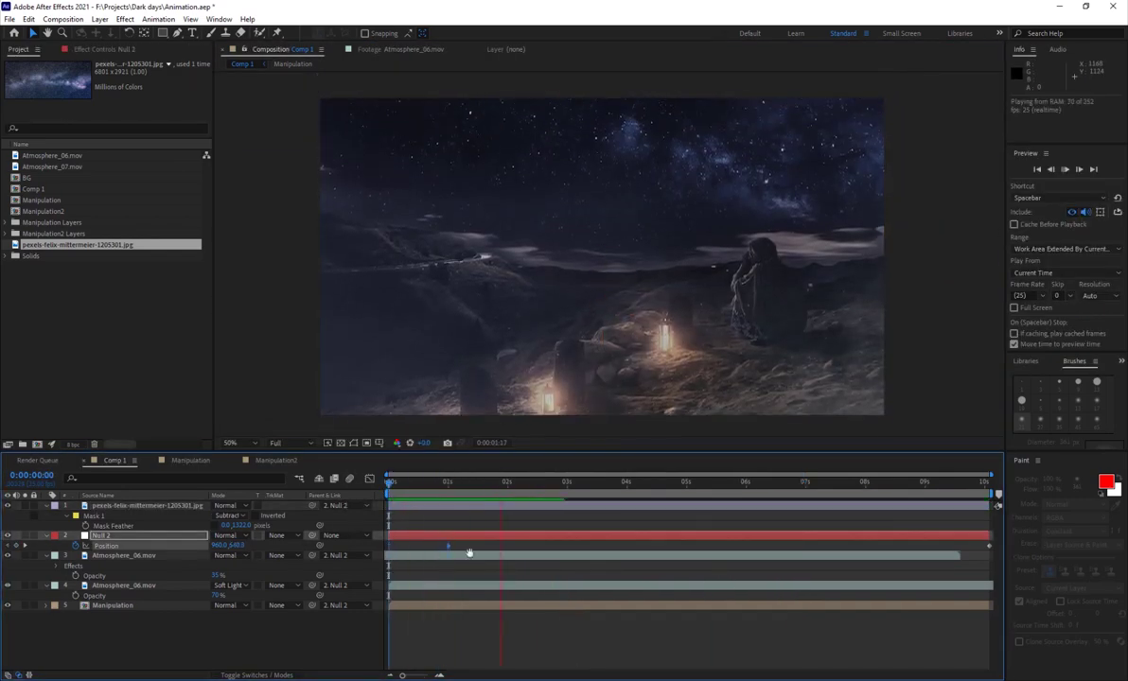
{"action": "right_click", "coordinate": [507, 546]}
{"action": "left_click", "coordinate": [705, 578]}
{"action": "key", "text": "space"}
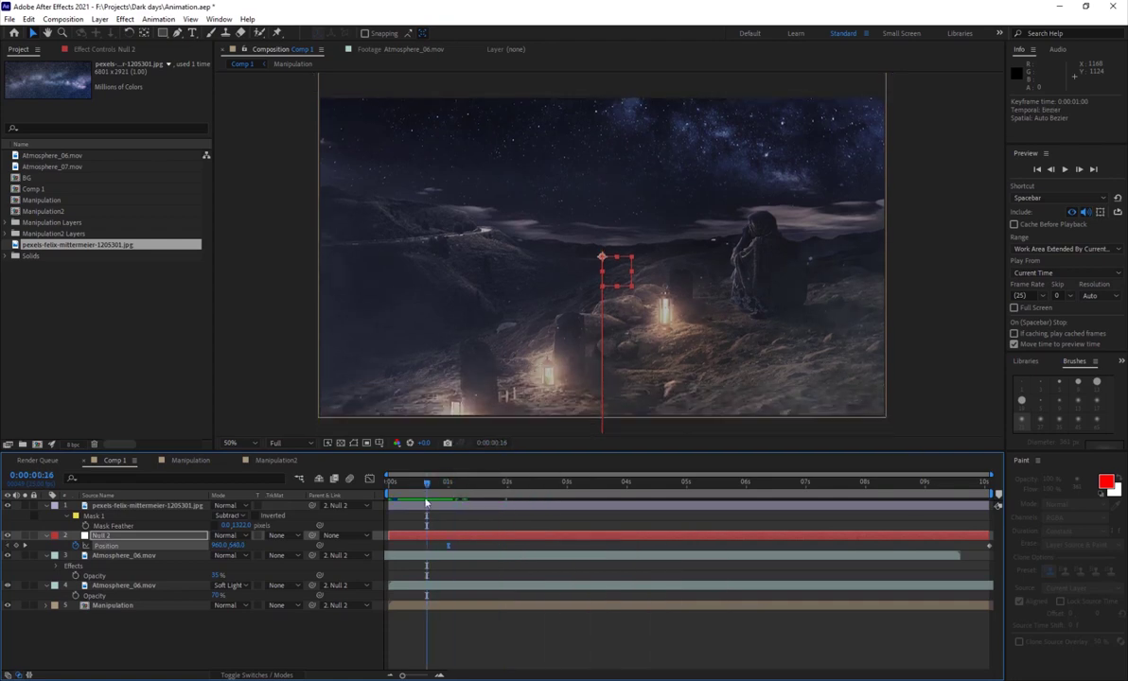
Lengthen Comp 1 to 15 seconds and preview the early lantern scene
{"action": "key", "text": "ctrl+k"}
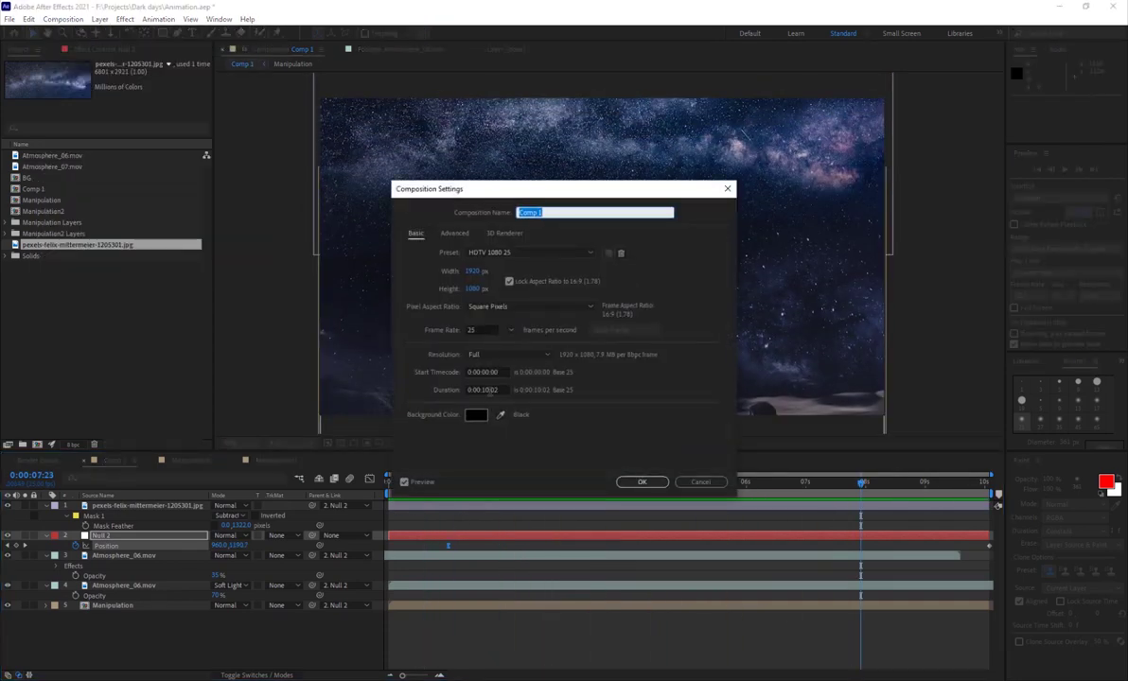
{"action": "key", "text": "Return"}
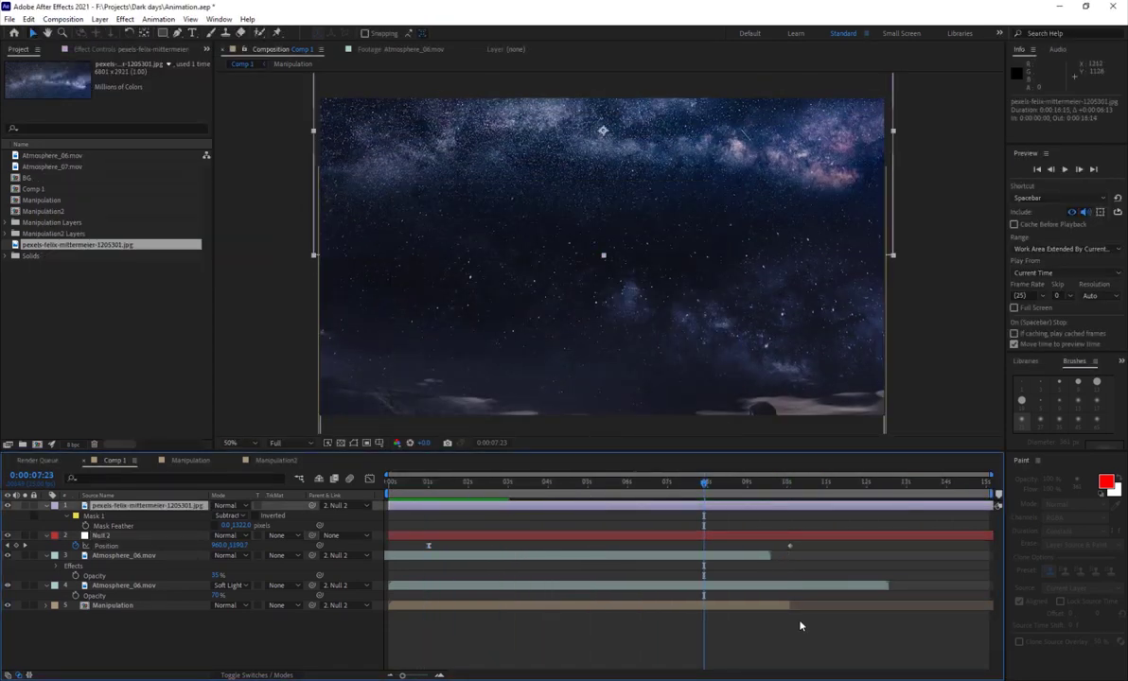
{"action": "left_click", "coordinate": [752, 487]}
{"action": "left_click_drag", "start_coordinate": [409, 483], "coordinate": [454, 499]}
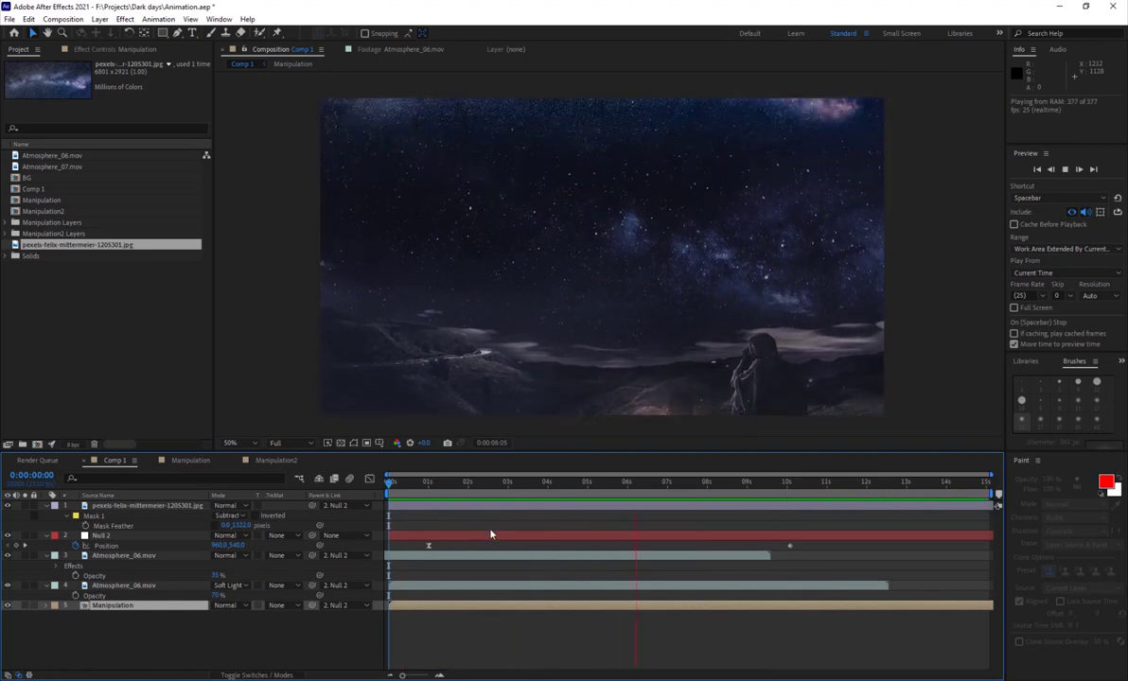
{"action": "key", "text": "space"}
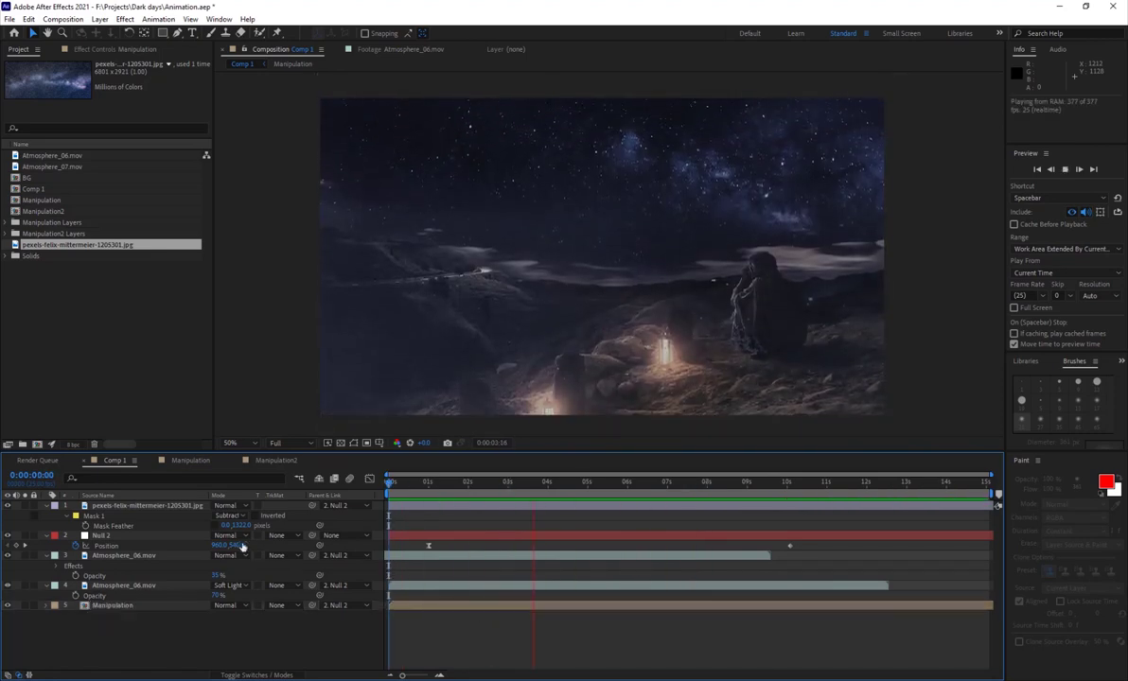
Add Optics Compensation to Manipulation with reverse lens distortion and keyframed Field of View
{"action": "left_click", "coordinate": [130, 19]}
{"action": "mouse_move", "coordinate": [202, 164]}
{"action": "left_click", "coordinate": [328, 458]}
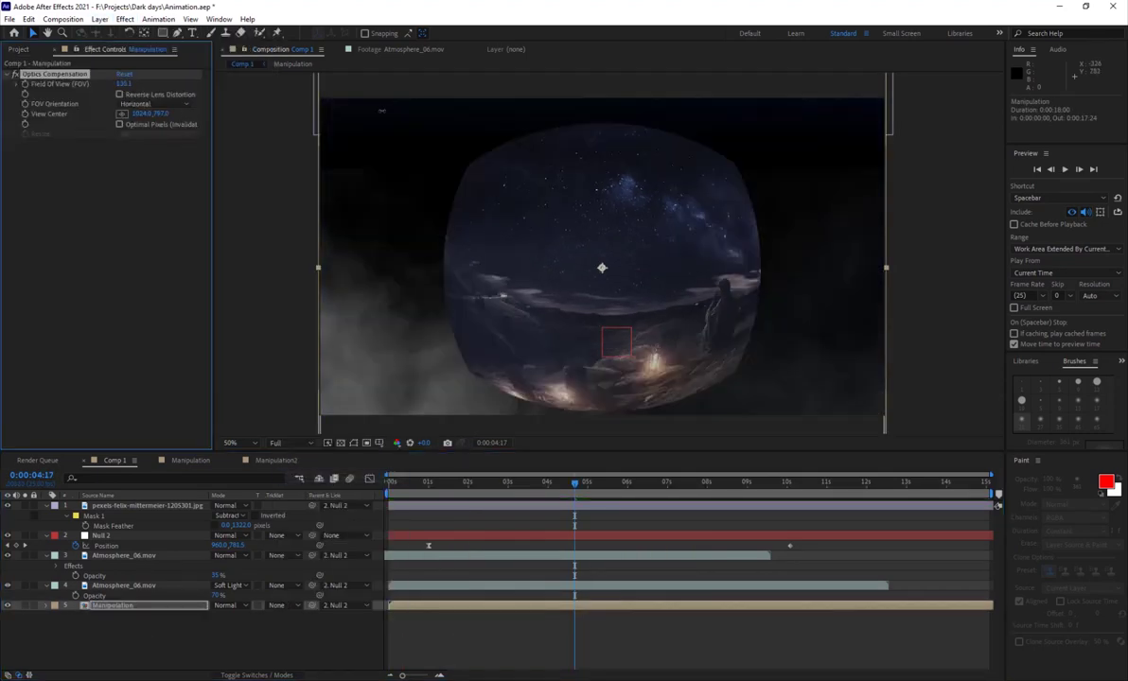
{"action": "left_click", "coordinate": [120, 95]}
{"action": "mouse_move", "coordinate": [122, 84]}
{"action": "left_mouse_down"}
{"action": "mouse_move", "coordinate": [93, 96]}
{"action": "mouse_move", "coordinate": [106, 49]}
{"action": "left_mouse_up"}
{"action": "scroll", "coordinate": [601, 268], "scroll_direction": "down", "scroll_amount": 1}
{"action": "left_click", "coordinate": [659, 483]}
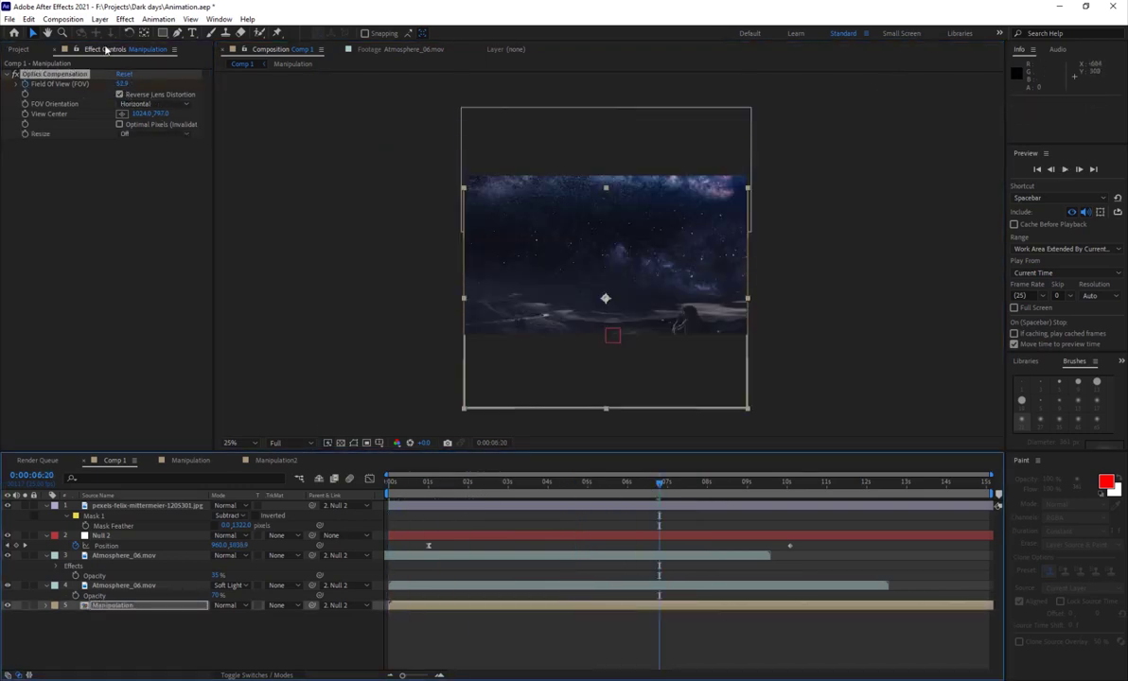
{"action": "left_click_drag", "start_coordinate": [460, 482], "coordinate": [587, 482]}
{"action": "key", "text": "u"}
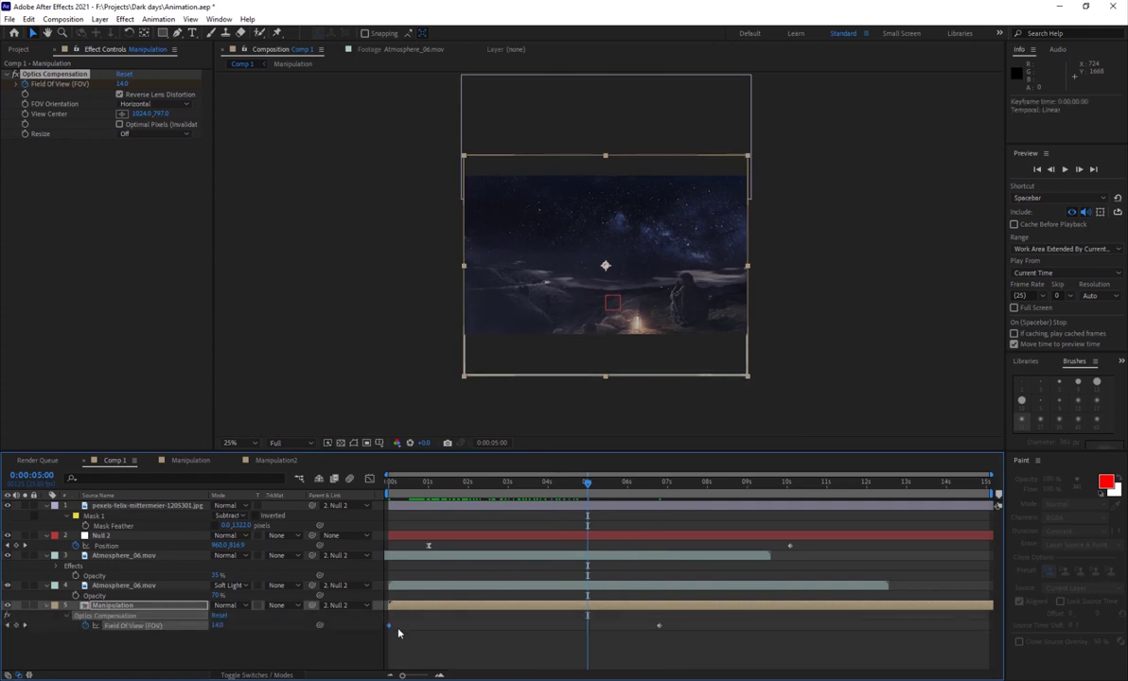
{"action": "scroll", "coordinate": [674, 294], "scroll_direction": "up", "scroll_amount": 1}
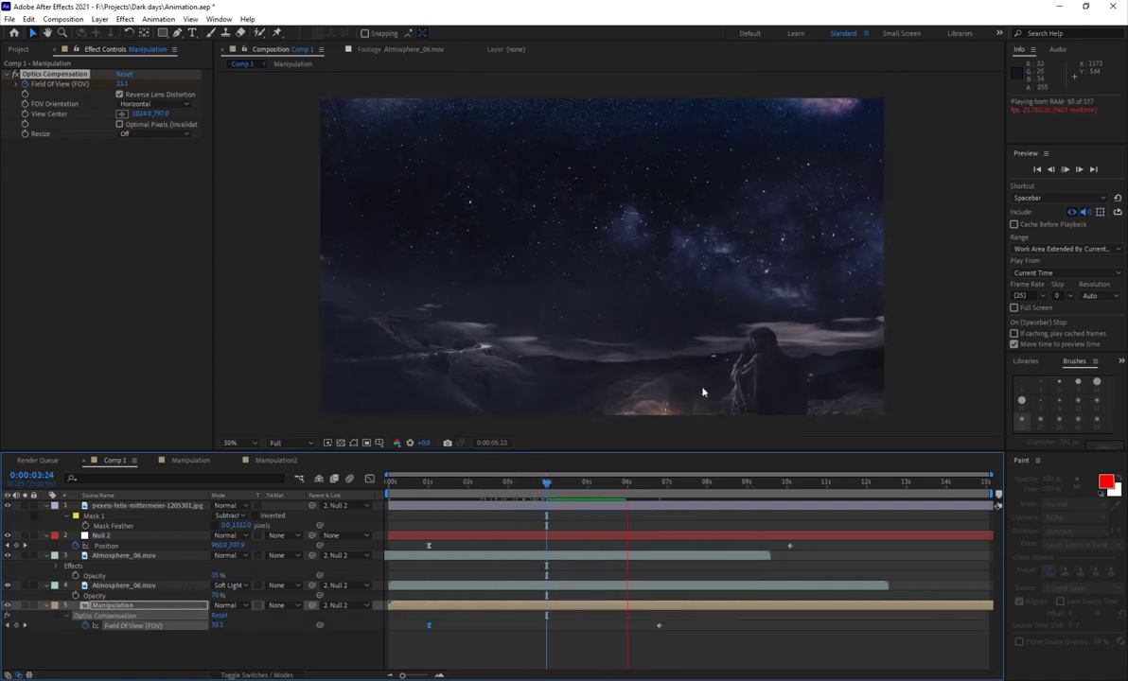
{"action": "left_click_drag", "start_coordinate": [658, 625], "coordinate": [804, 640]}
Paste the Optics Compensation effect onto the starry-sky photo layer and preview
{"action": "left_click", "coordinate": [147, 505]}
{"action": "key", "text": "ctrl+v"}
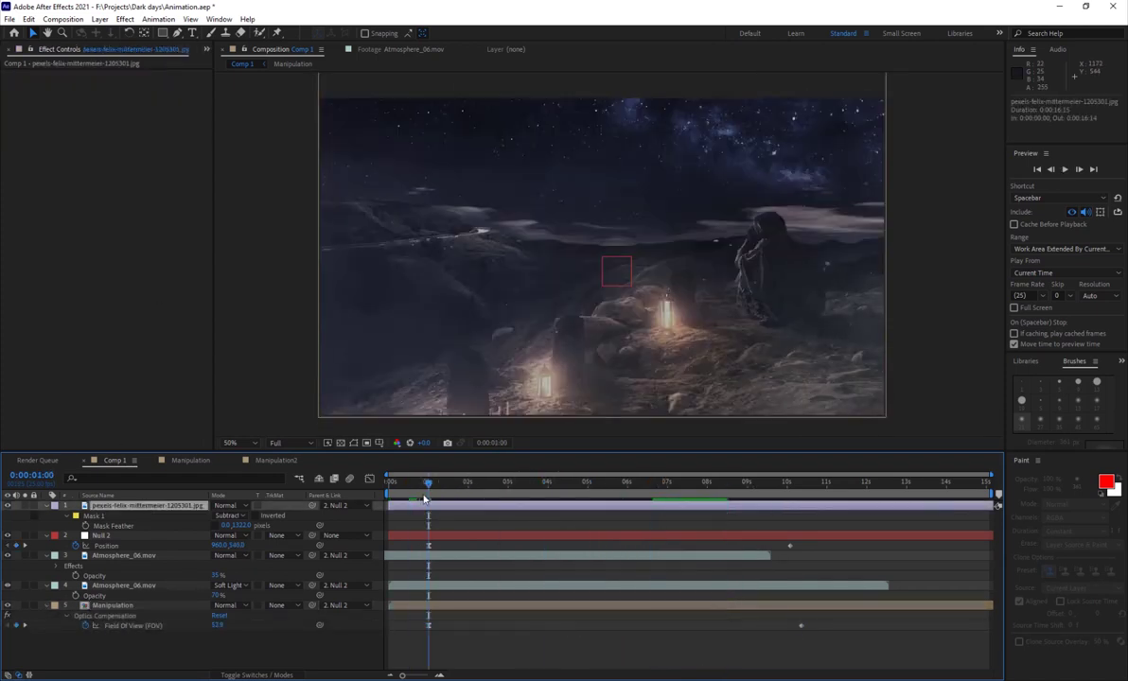
{"action": "left_click_drag", "start_coordinate": [427, 483], "coordinate": [729, 482]}
{"action": "key", "text": "Home"}
{"action": "key", "text": "space"}
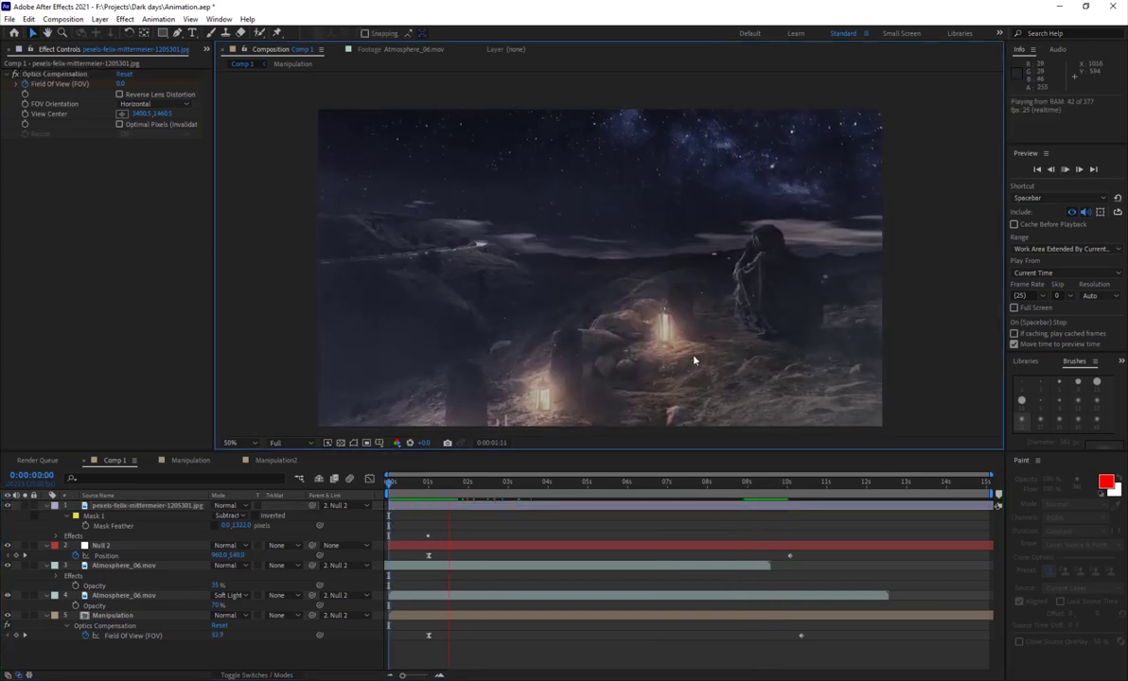
Play the composition, switch zoom between 25% and 50%, and maximize the viewer
{"action": "left_click", "coordinate": [712, 382]}
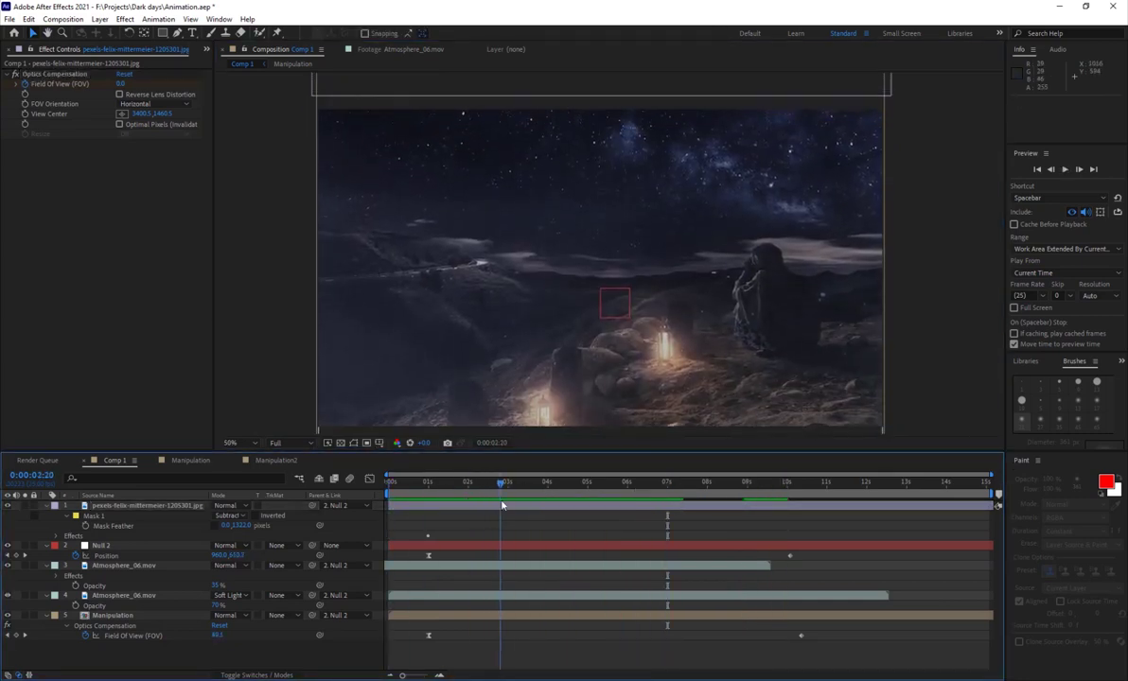
{"action": "key", "text": "space"}
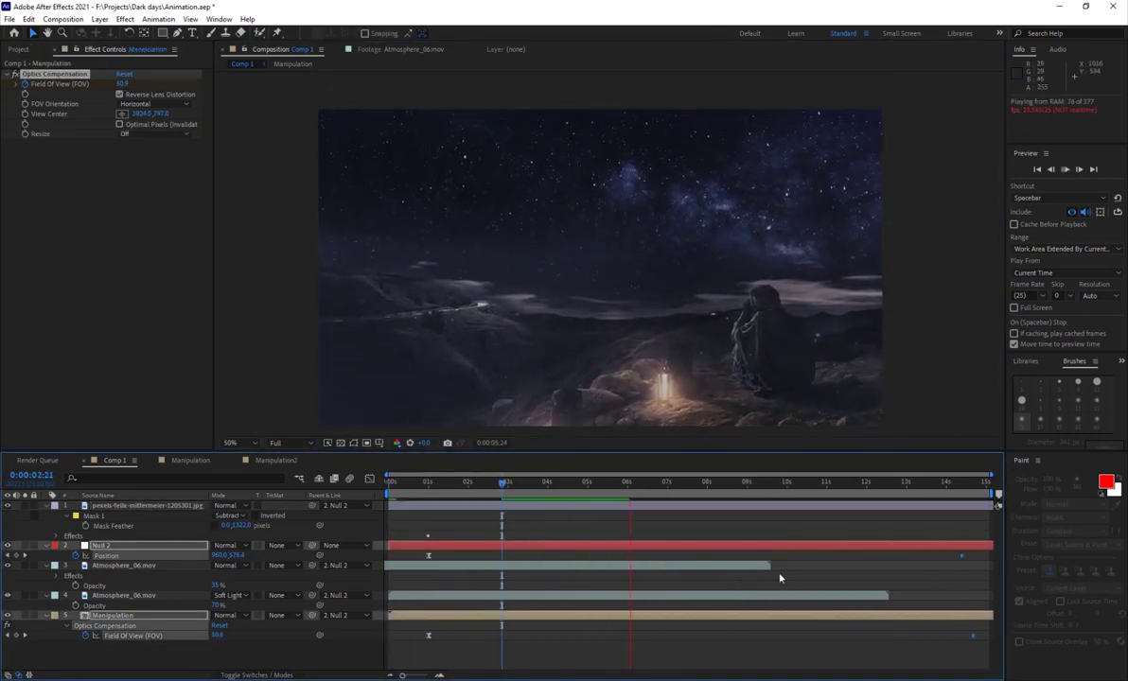
{"action": "left_click", "coordinate": [150, 615]}
{"action": "key", "text": "u"}
{"action": "key", "text": "comma"}
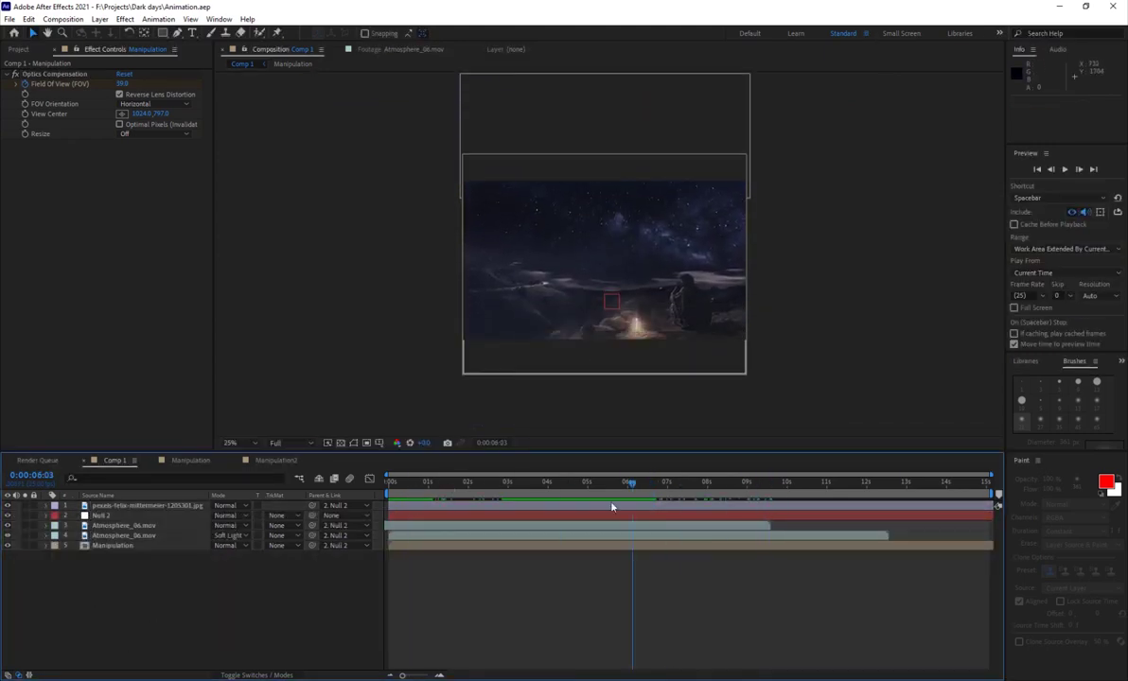
{"action": "key", "text": "period"}
{"action": "key", "text": "grave"}
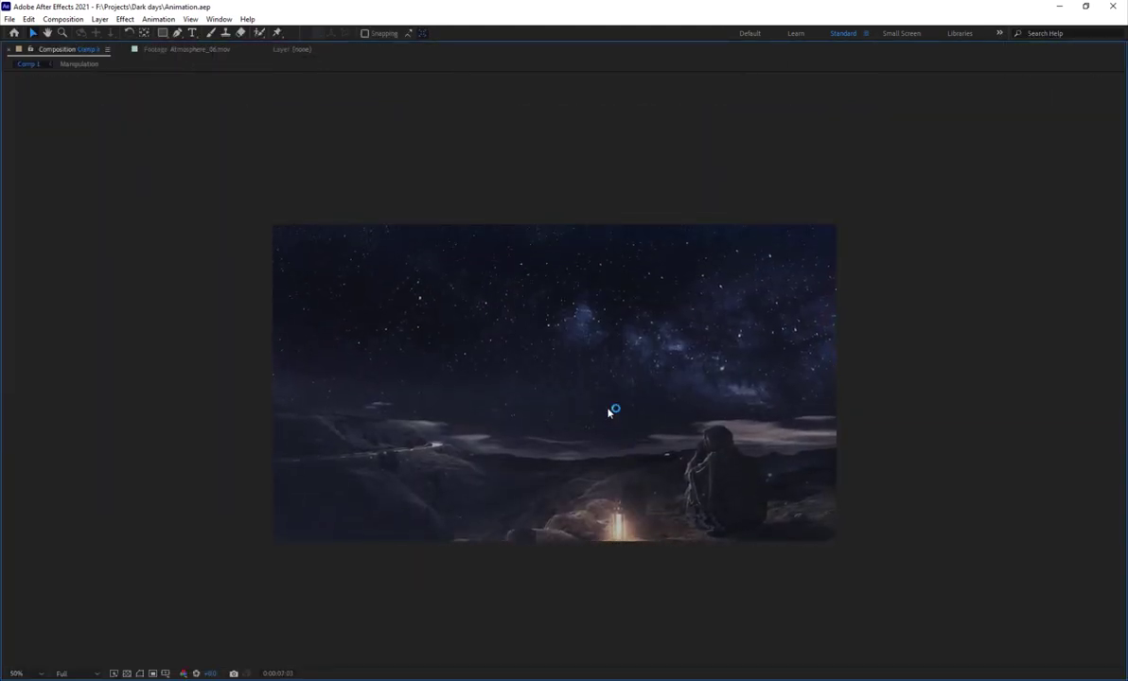
Create a new solid with Trapcode Particular using a Box emitter sized XYZ Individual
{"action": "key", "text": "grave"}
{"action": "key", "text": "ctrl+y"}
{"action": "key", "text": "Return"}
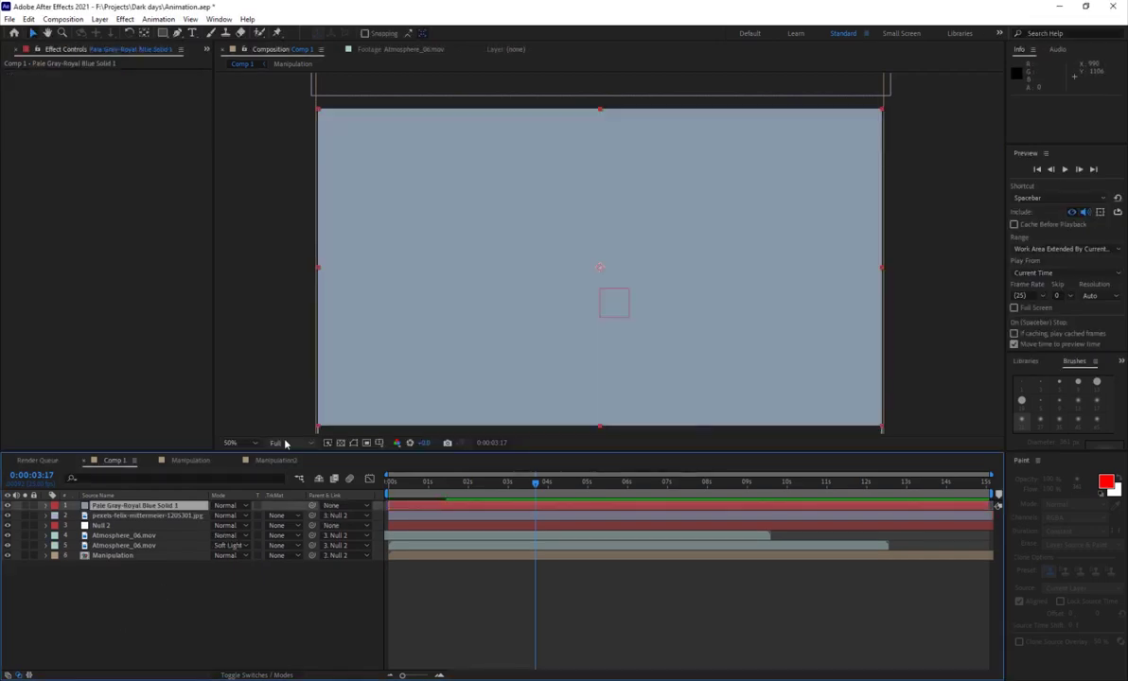
{"action": "left_click", "coordinate": [125, 19]}
{"action": "left_click", "coordinate": [326, 373]}
{"action": "left_click", "coordinate": [15, 149]}
{"action": "left_click", "coordinate": [156, 158]}
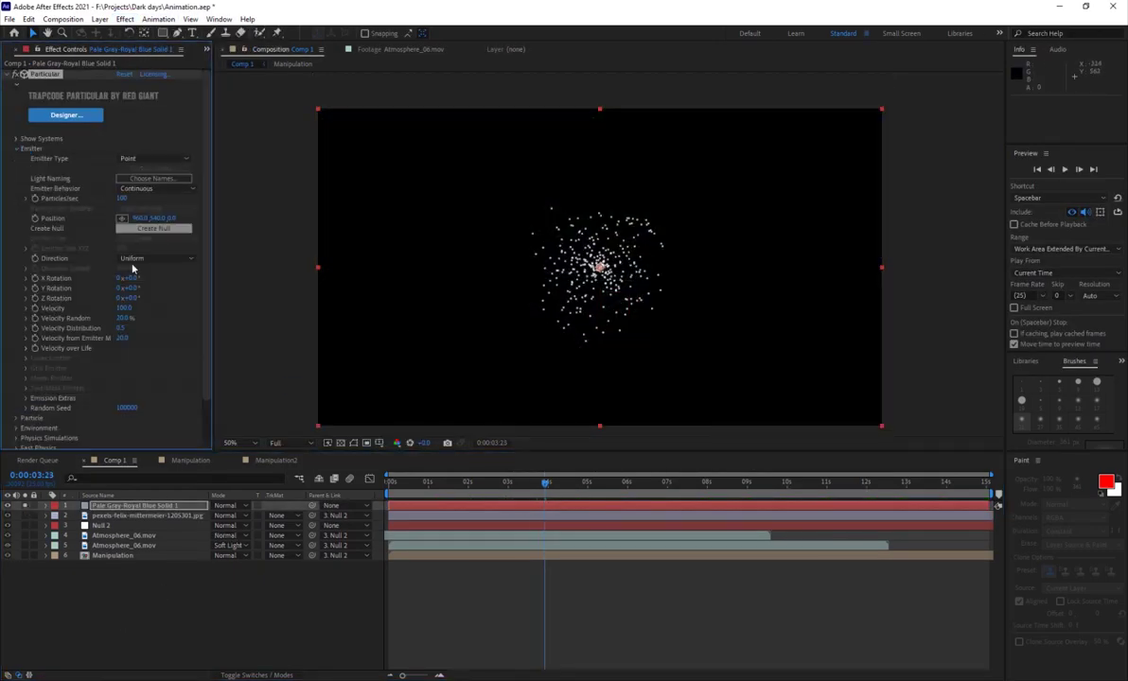
{"action": "left_click", "coordinate": [142, 165]}
{"action": "left_click", "coordinate": [156, 238]}
{"action": "left_click", "coordinate": [141, 248]}
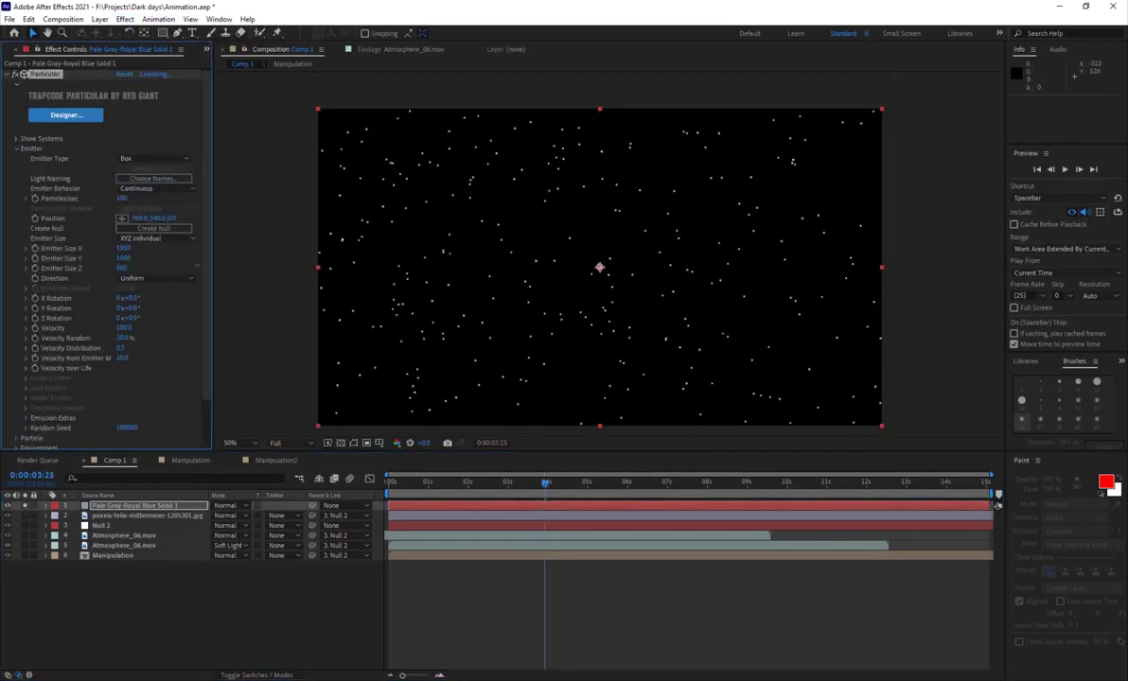
Give the particles triangle Size over Life and Opacity over Life curves
{"action": "scroll", "coordinate": [119, 316], "scroll_direction": "down", "scroll_amount": 5}
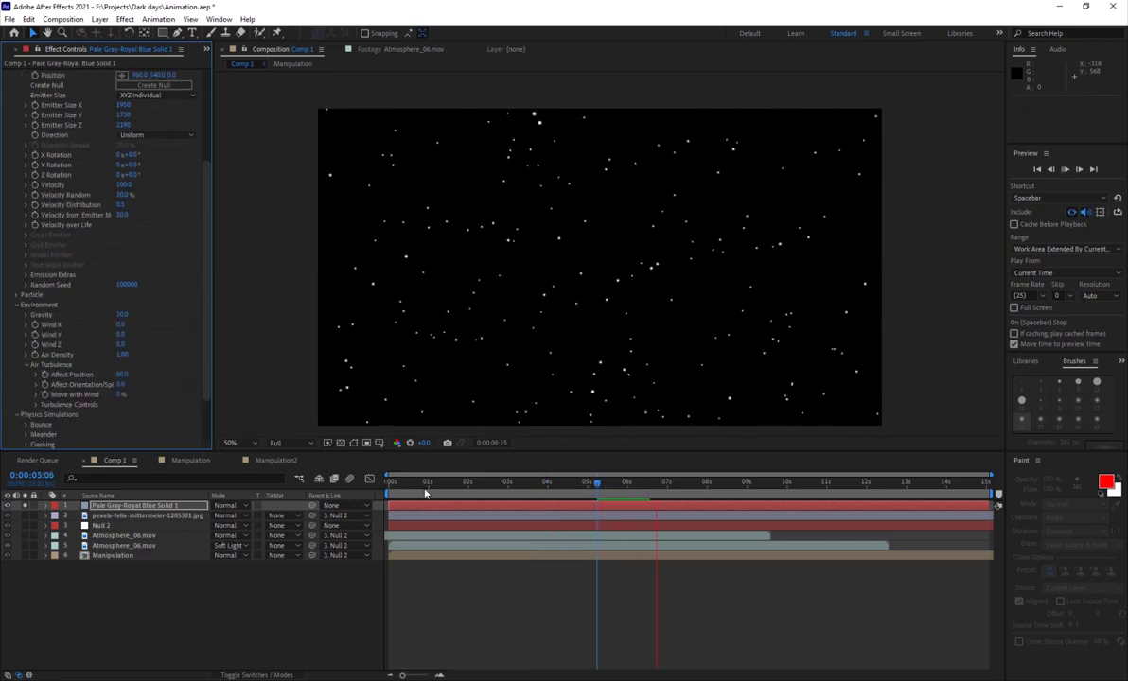
{"action": "left_click_drag", "start_coordinate": [425, 493], "coordinate": [455, 492]}
{"action": "left_click", "coordinate": [15, 295]}
{"action": "scroll", "coordinate": [122, 273], "scroll_direction": "down", "scroll_amount": 2}
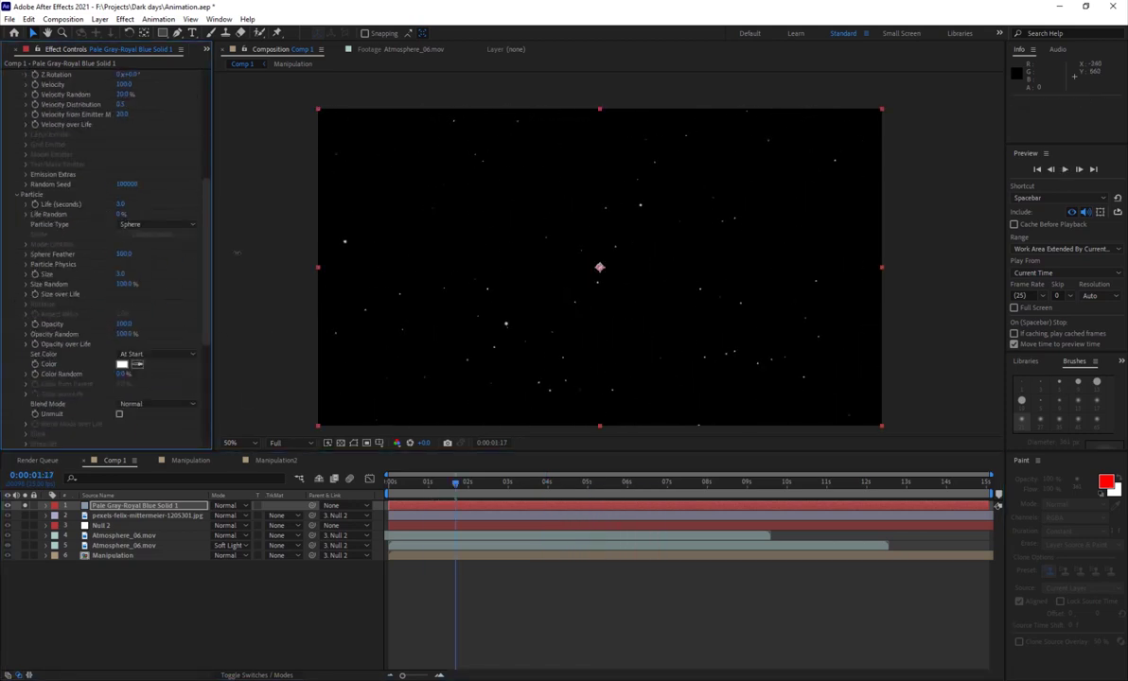
{"action": "scroll", "coordinate": [100, 322], "scroll_direction": "down", "scroll_amount": 3}
{"action": "scroll", "coordinate": [164, 319], "scroll_direction": "down", "scroll_amount": 3}
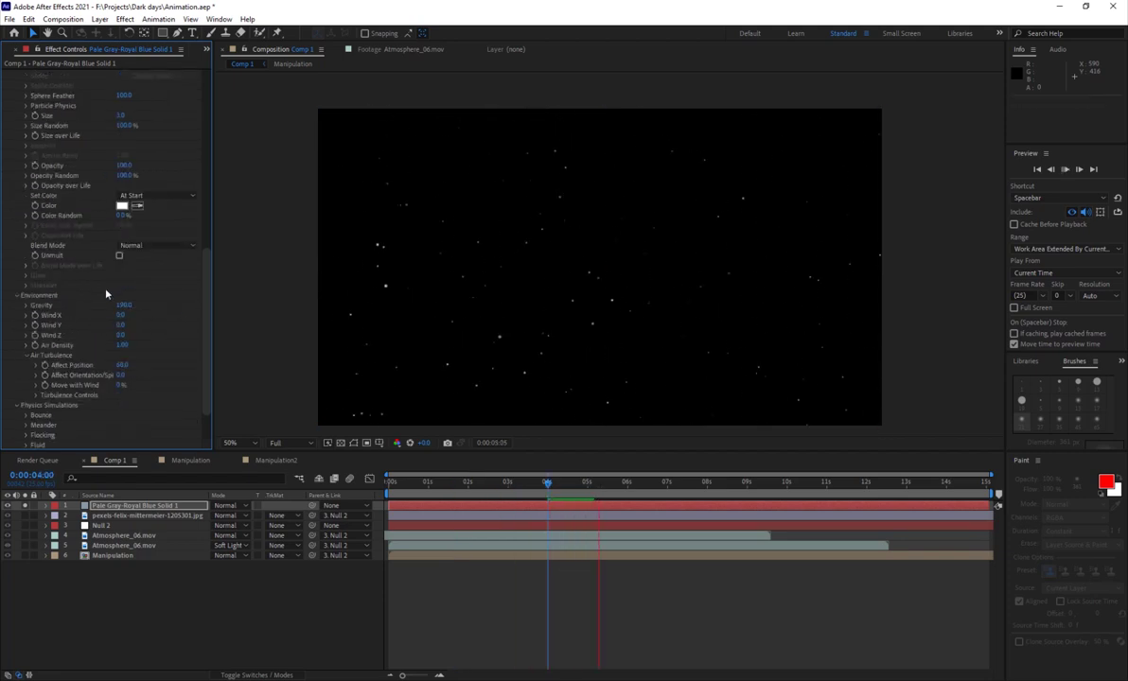
{"action": "key", "text": "space"}
{"action": "scroll", "coordinate": [151, 315], "scroll_direction": "down", "scroll_amount": 5}
{"action": "left_click", "coordinate": [29, 203]}
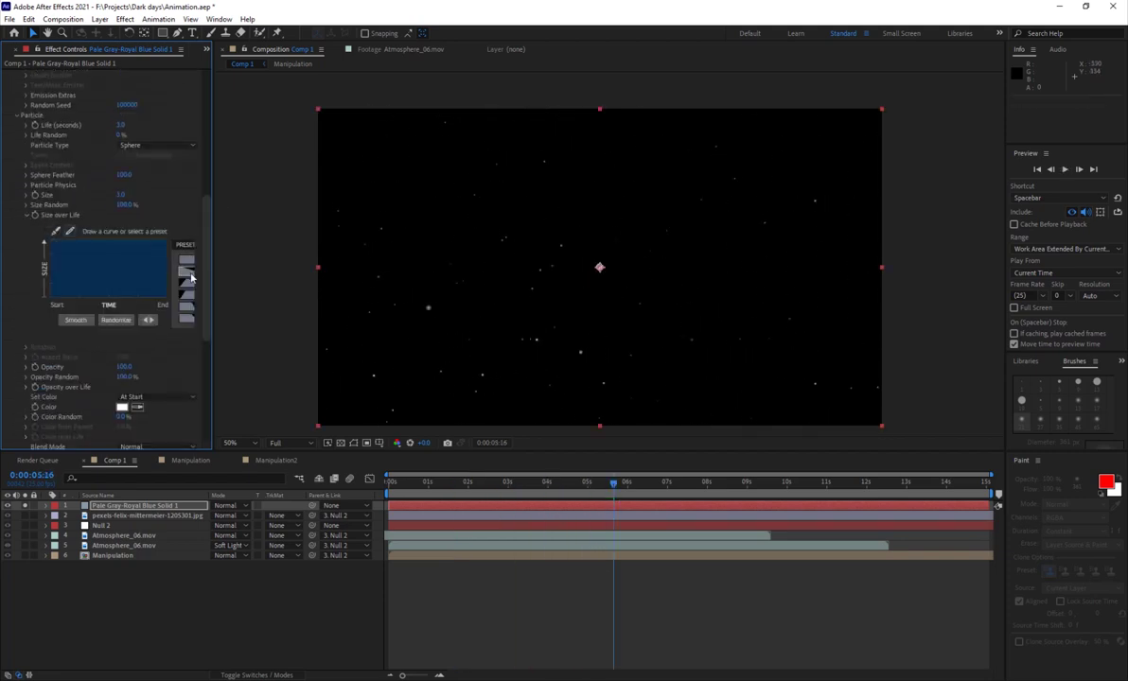
{"action": "scroll", "coordinate": [114, 284], "scroll_direction": "down", "scroll_amount": 2}
{"action": "left_click", "coordinate": [28, 322]}
{"action": "left_click_drag", "start_coordinate": [213, 395], "coordinate": [238, 395]}
{"action": "left_click", "coordinate": [194, 351]}
{"action": "left_click", "coordinate": [194, 393]}
{"action": "key", "text": "space"}
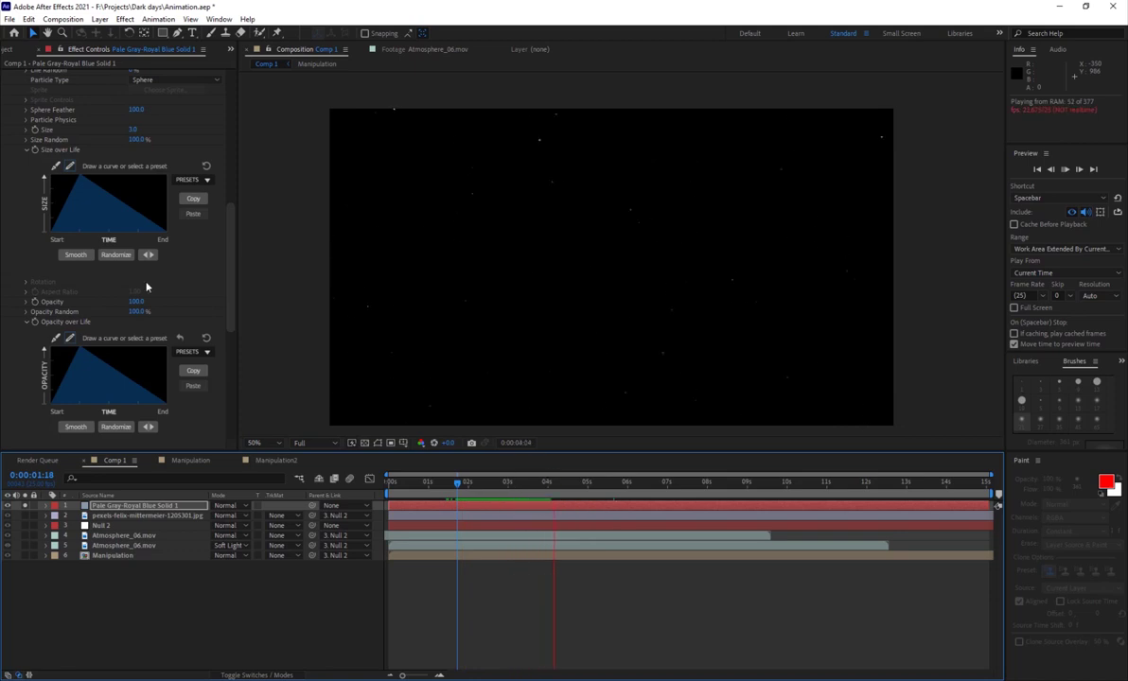
{"action": "key", "text": "space"}
Set the particle layer's blending mode to Add and preview the stars
{"action": "scroll", "coordinate": [151, 303], "scroll_direction": "down", "scroll_amount": 5}
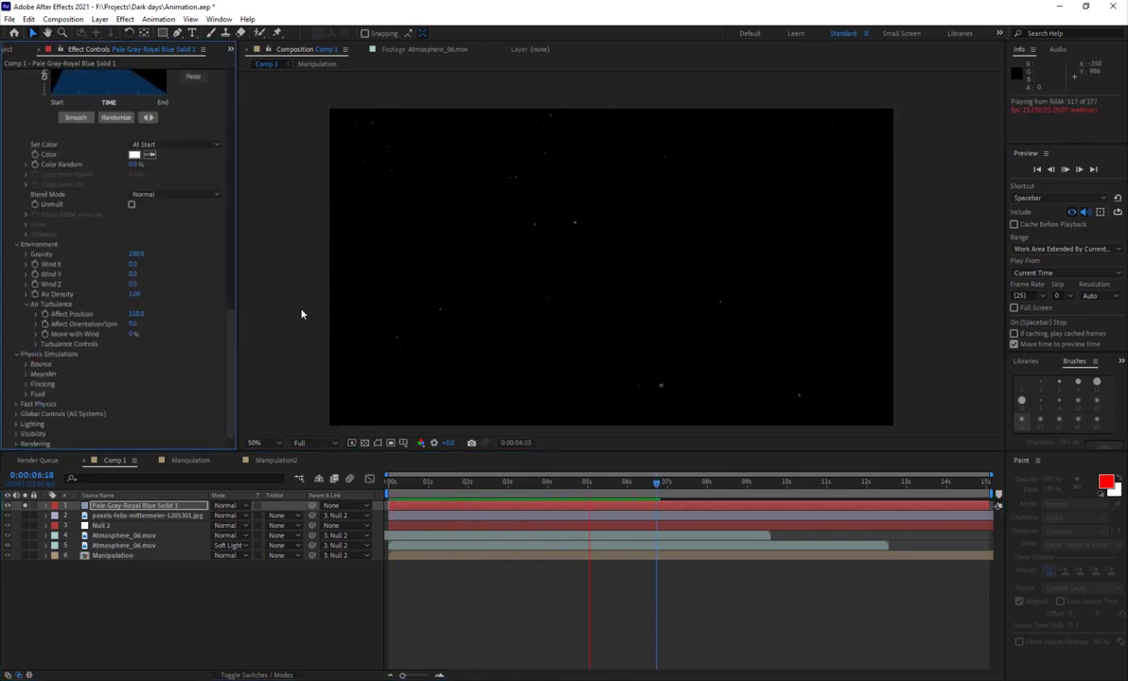
{"action": "left_click", "coordinate": [544, 481]}
{"action": "left_click", "coordinate": [225, 505]}
{"action": "left_click", "coordinate": [284, 288]}
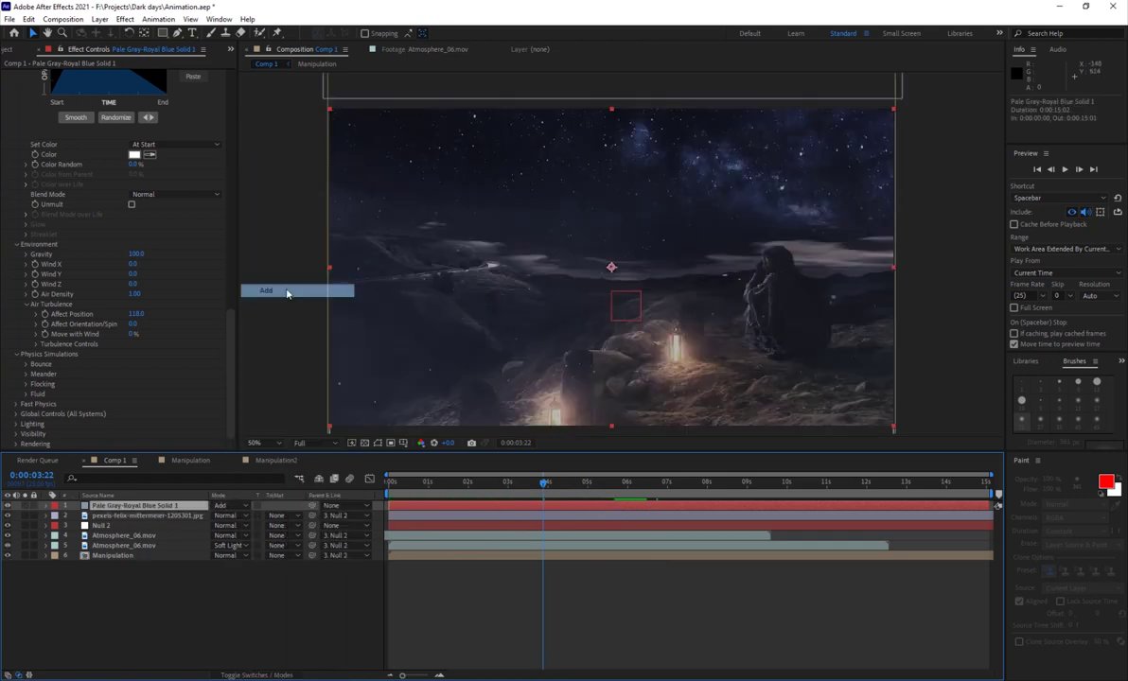
{"action": "key", "text": "space"}
{"action": "key", "text": "space"}
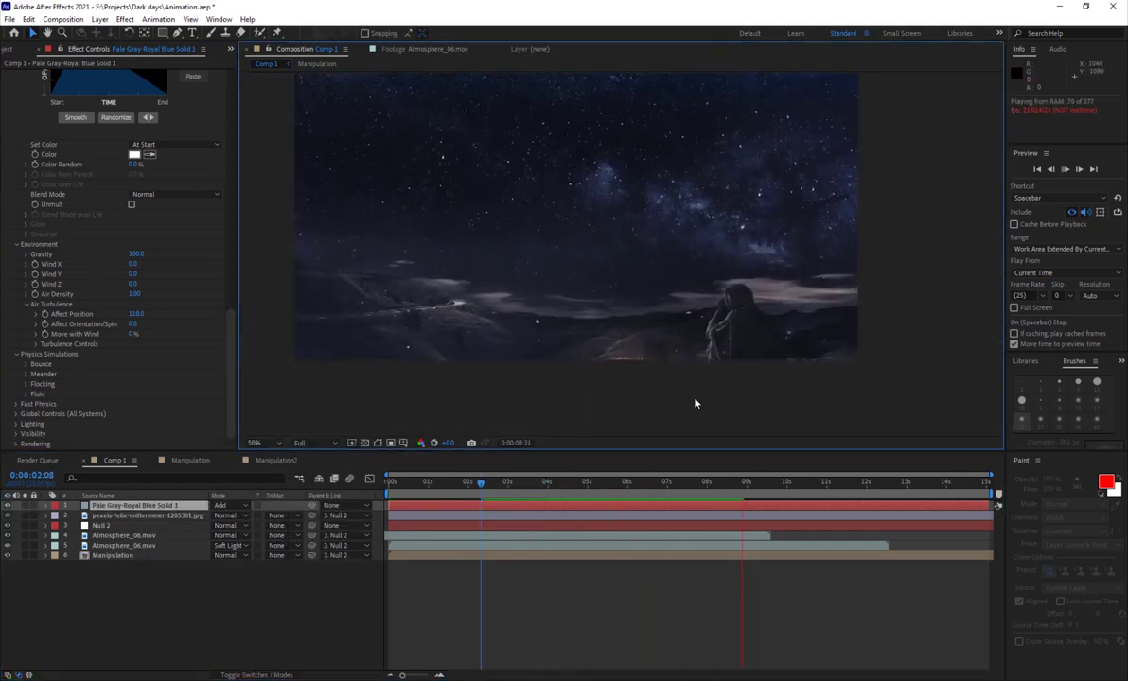
{"action": "left_click", "coordinate": [427, 481]}
{"action": "key", "text": "comma"}
{"action": "left_click_drag", "start_coordinate": [469, 481], "coordinate": [537, 481]}
{"action": "key", "text": "period"}
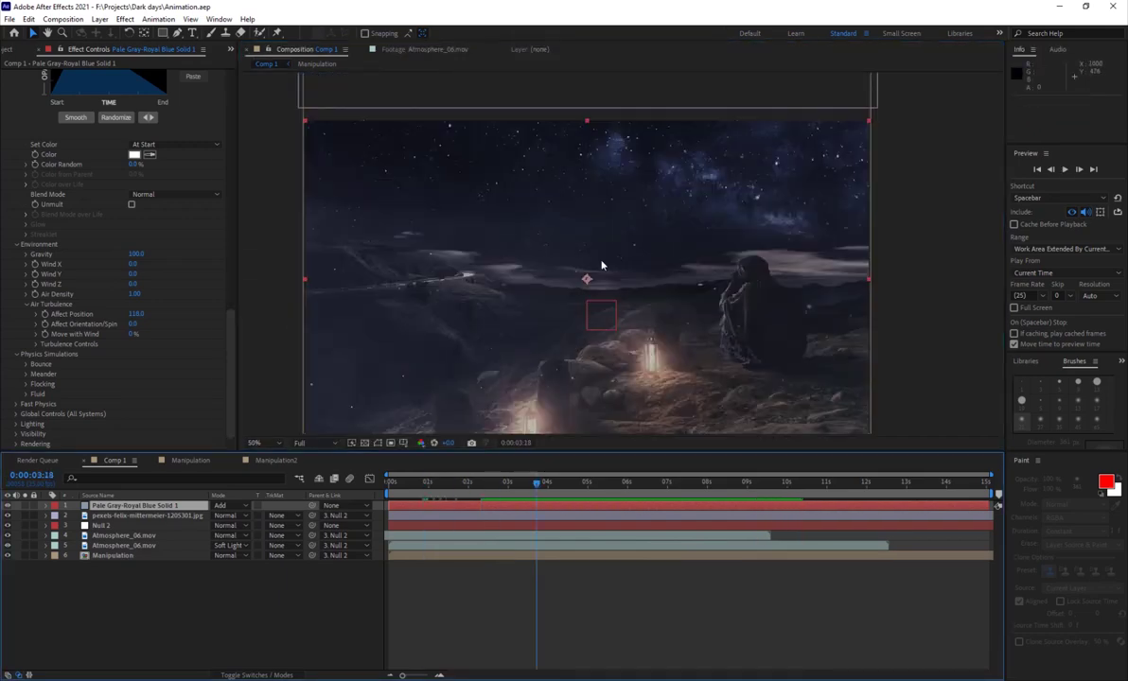
Duplicate the particle layer and add Glow and Gaussian Blur to the copy
{"action": "key", "text": "ctrl+d"}
{"action": "left_click", "coordinate": [125, 19]}
{"action": "left_click", "coordinate": [161, 53]}
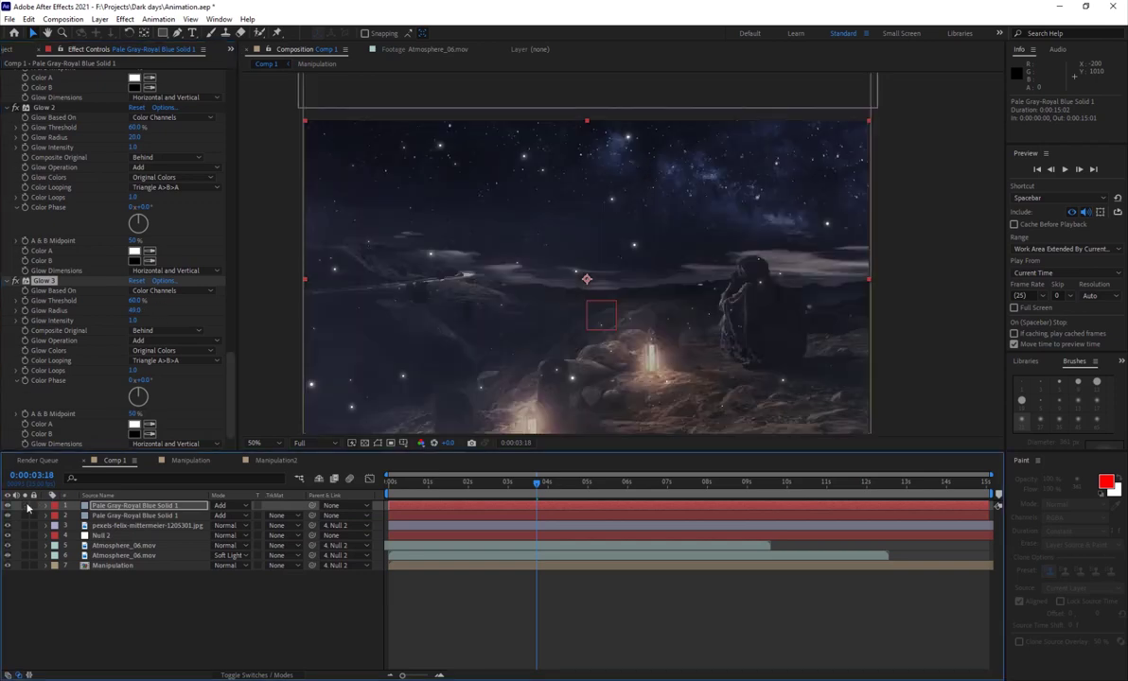
{"action": "left_click", "coordinate": [125, 19]}
{"action": "mouse_move", "coordinate": [166, 100]}
{"action": "left_click", "coordinate": [321, 216]}
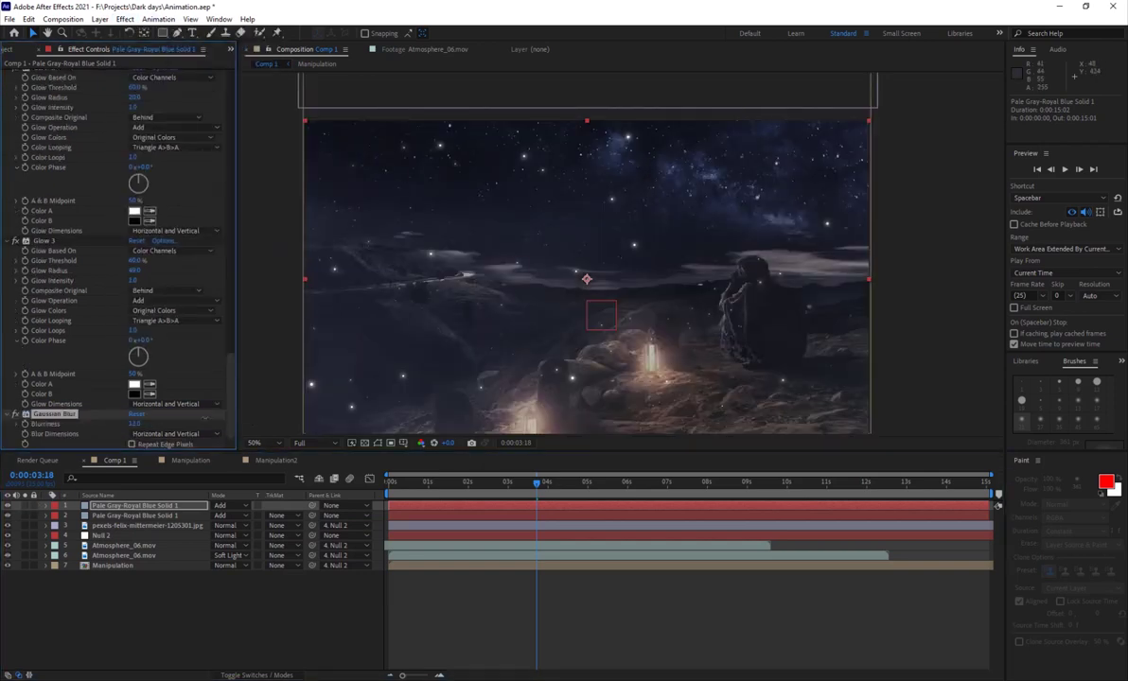
Preview the scene with both star particle layers at 25% and 50% zoom
{"action": "key", "text": "space"}
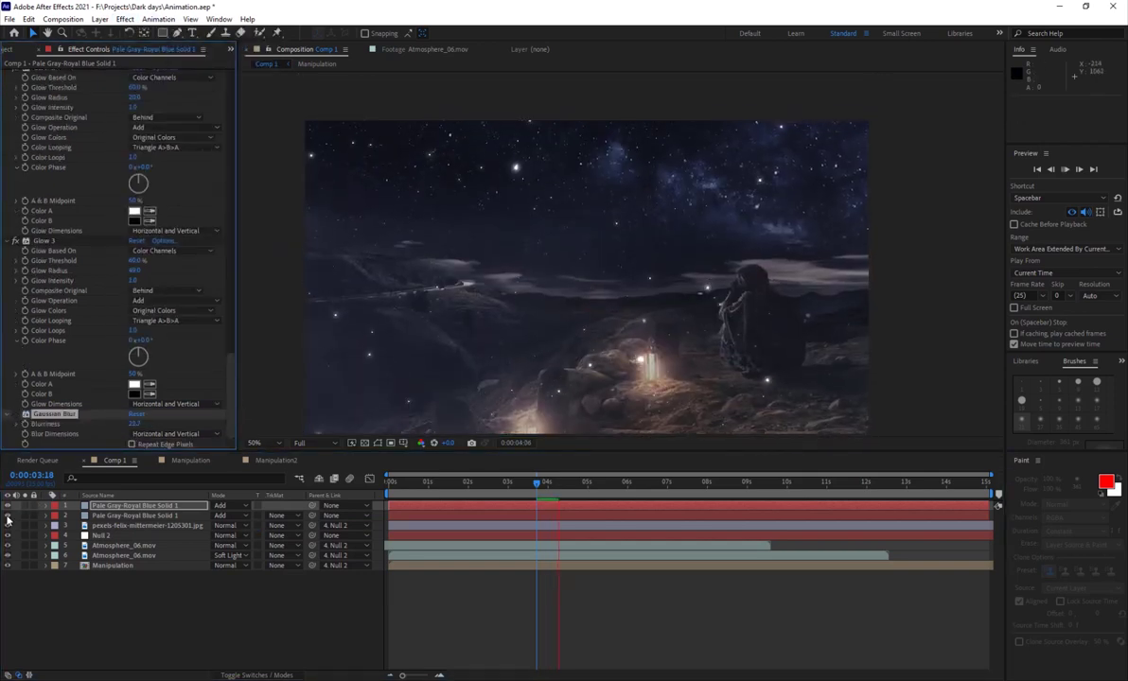
{"action": "scroll", "coordinate": [118, 256], "scroll_direction": "up", "scroll_amount": 8}
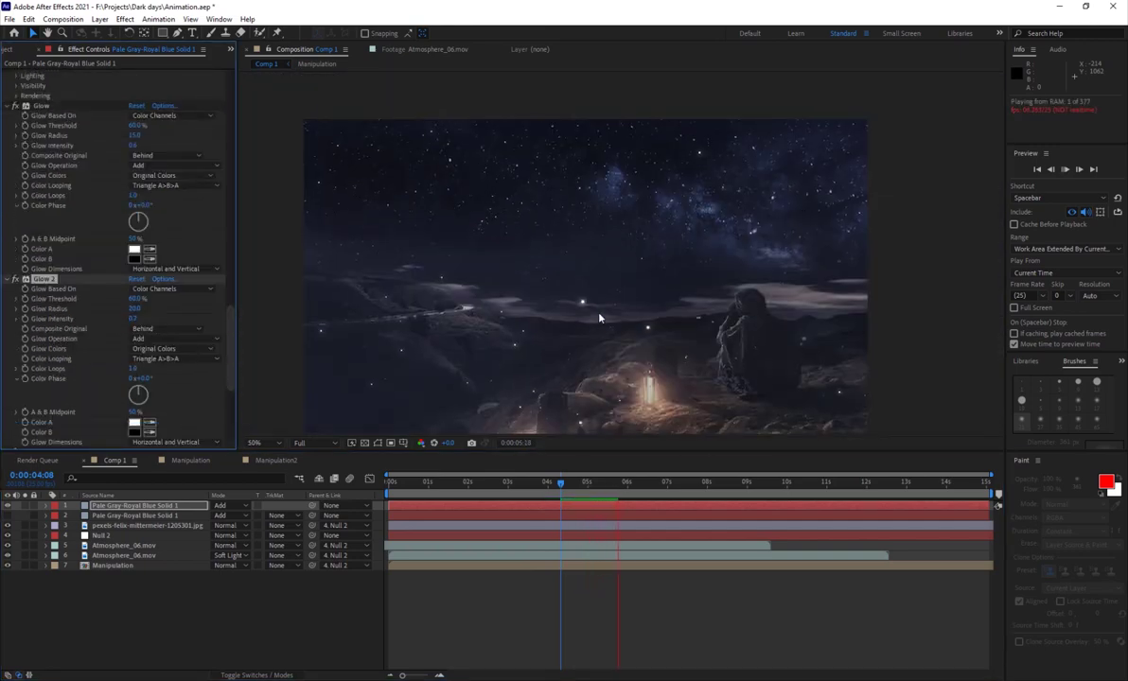
{"action": "scroll", "coordinate": [133, 305], "scroll_direction": "up", "scroll_amount": 2}
{"action": "scroll", "coordinate": [133, 306], "scroll_direction": "up", "scroll_amount": 10}
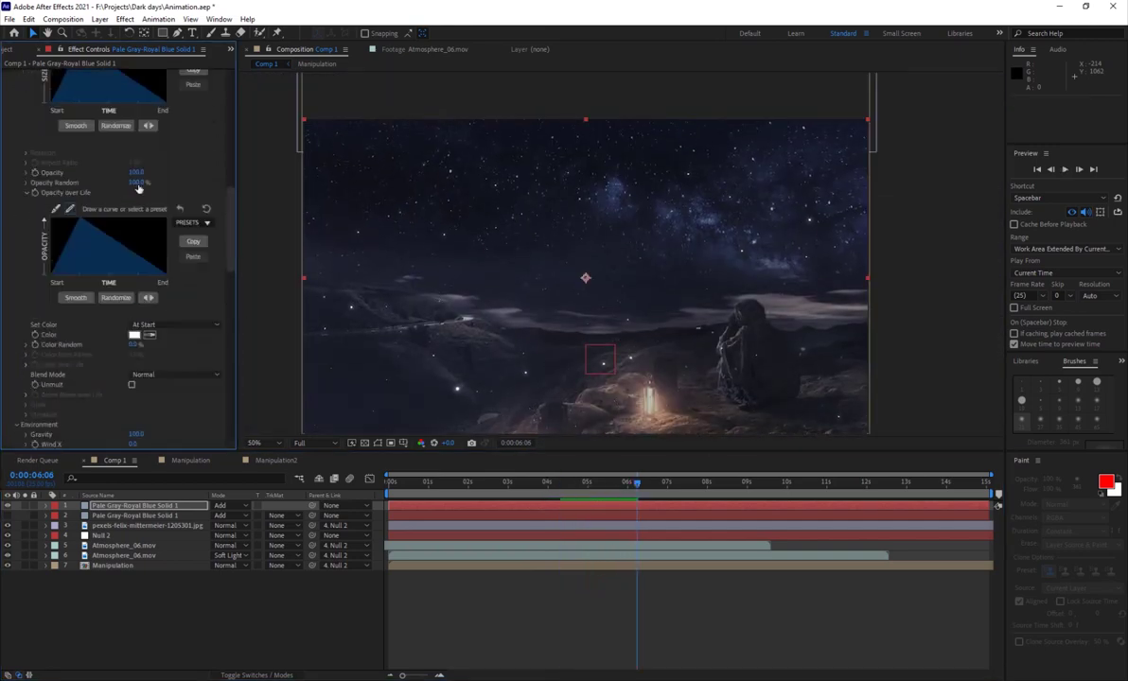
{"action": "left_click", "coordinate": [461, 481]}
{"action": "scroll", "coordinate": [11, 381], "scroll_direction": "down", "scroll_amount": 10}
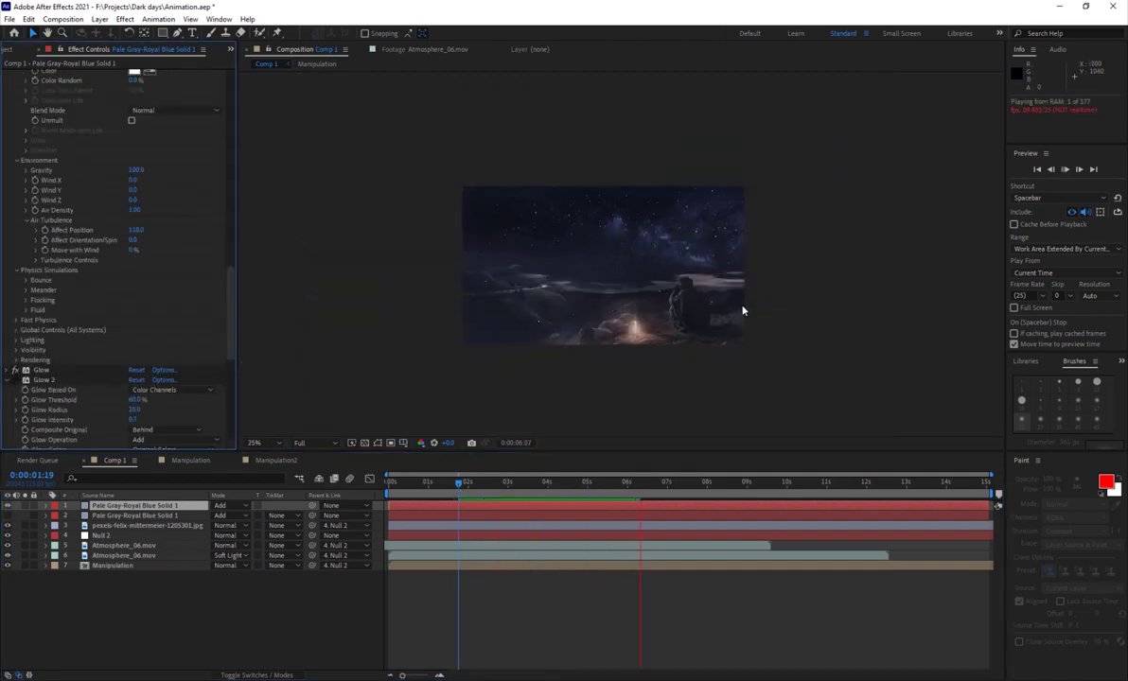
{"action": "key", "text": "space"}
{"action": "right_click", "coordinate": [207, 626]}
{"action": "left_click", "coordinate": [269, 603]}
{"action": "key", "text": "space"}
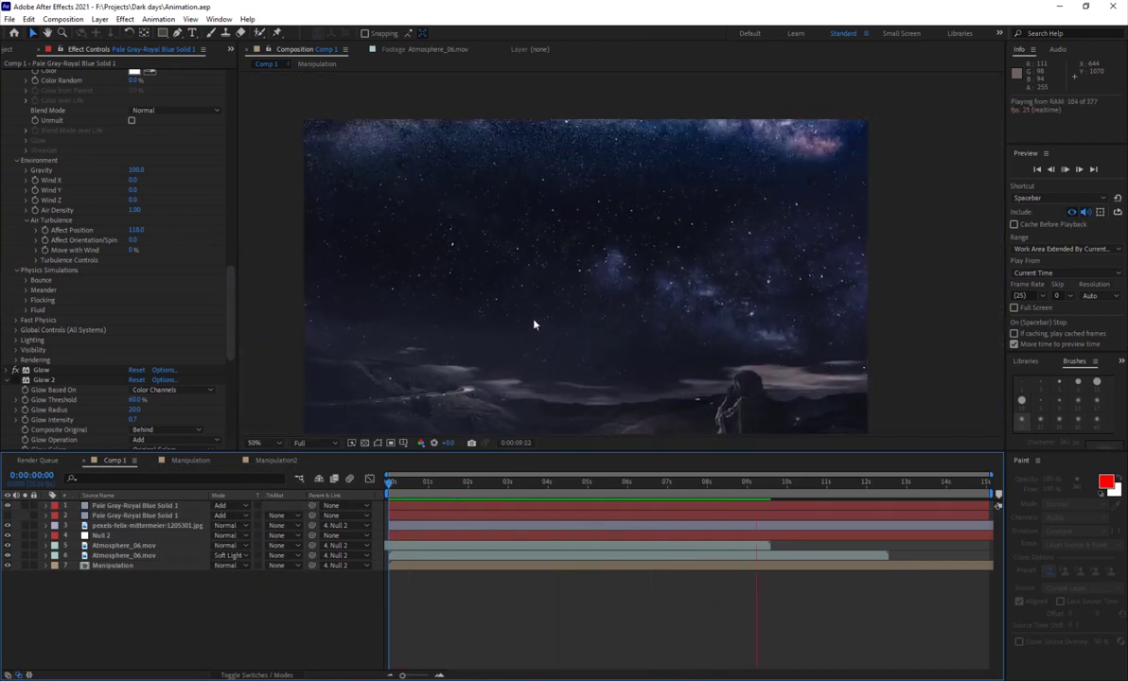
{"action": "key", "text": "comma"}
{"action": "key", "text": "period"}
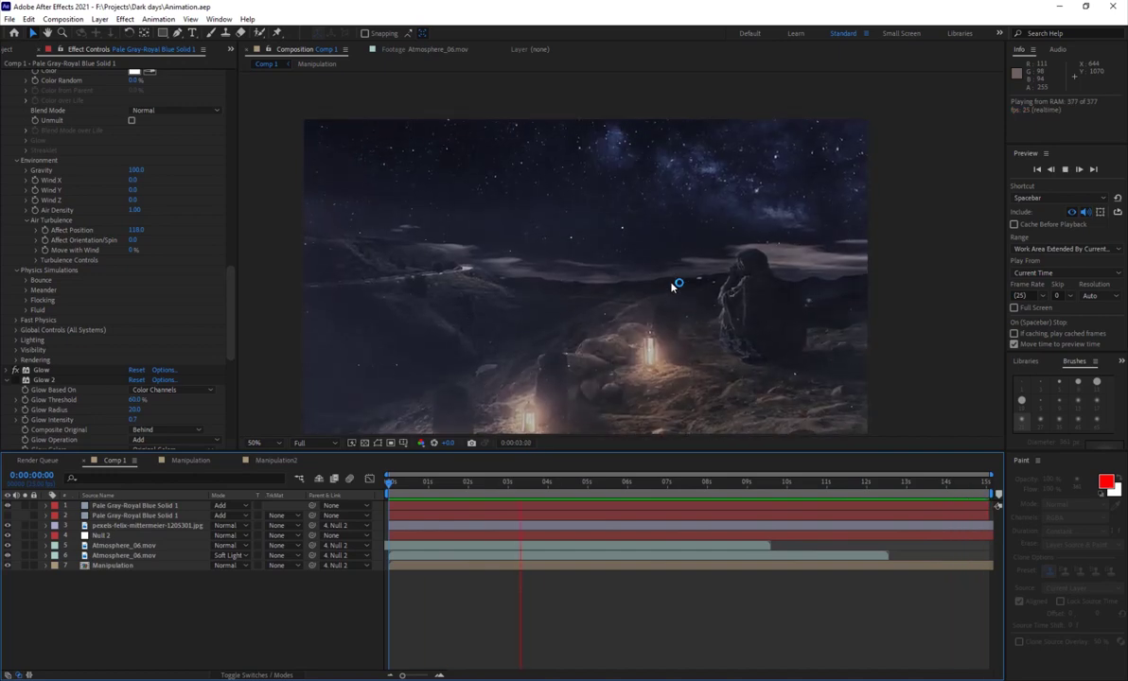
{"action": "left_click", "coordinate": [419, 514]}
Compare the Particular settings of the first and second particle layers
{"action": "left_click", "coordinate": [132, 506]}
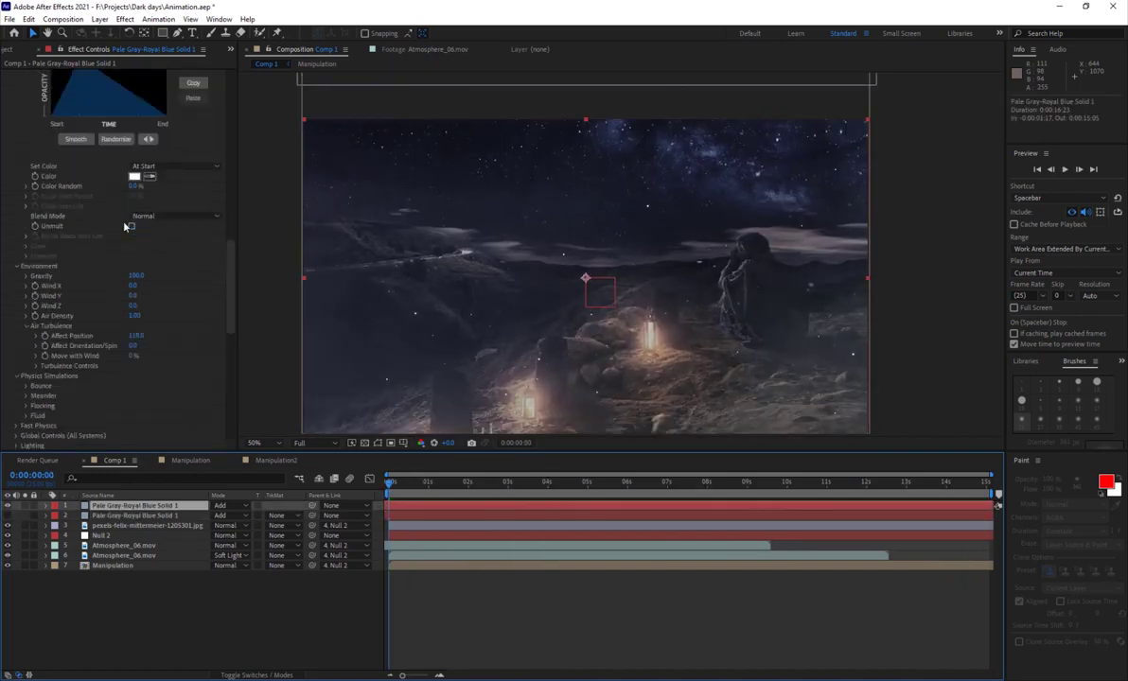
{"action": "scroll", "coordinate": [138, 228], "scroll_direction": "down", "scroll_amount": 2}
{"action": "left_click", "coordinate": [133, 516]}
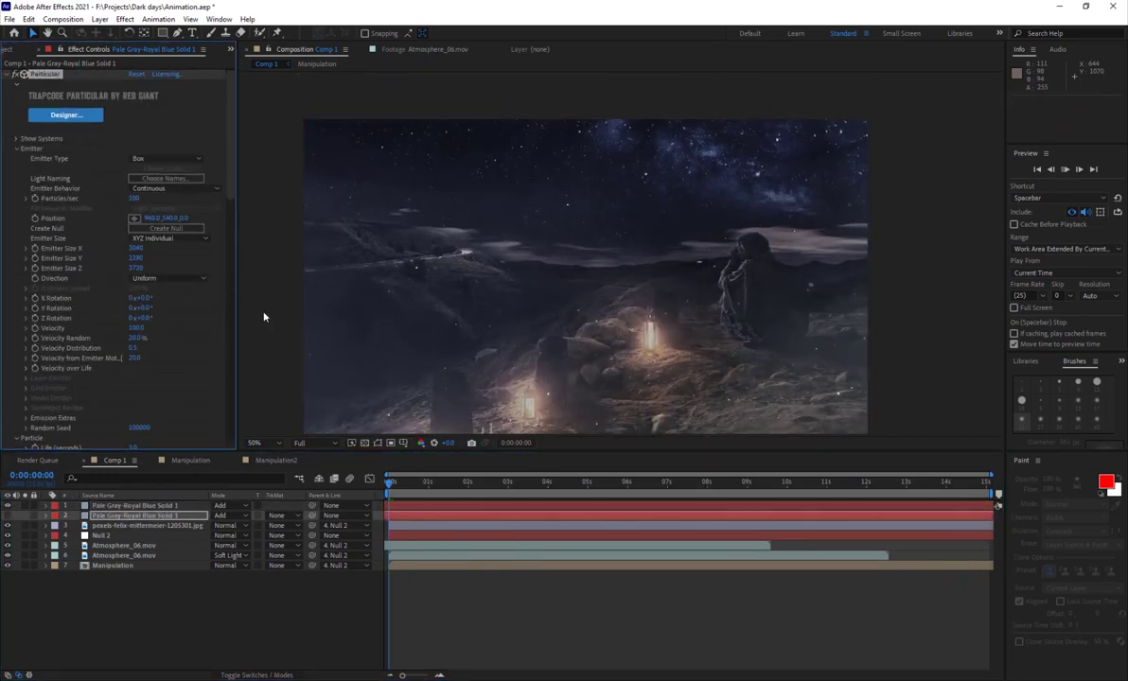
{"action": "scroll", "coordinate": [658, 308], "scroll_direction": "down", "scroll_amount": 1}
{"action": "scroll", "coordinate": [708, 332], "scroll_direction": "up", "scroll_amount": 3}
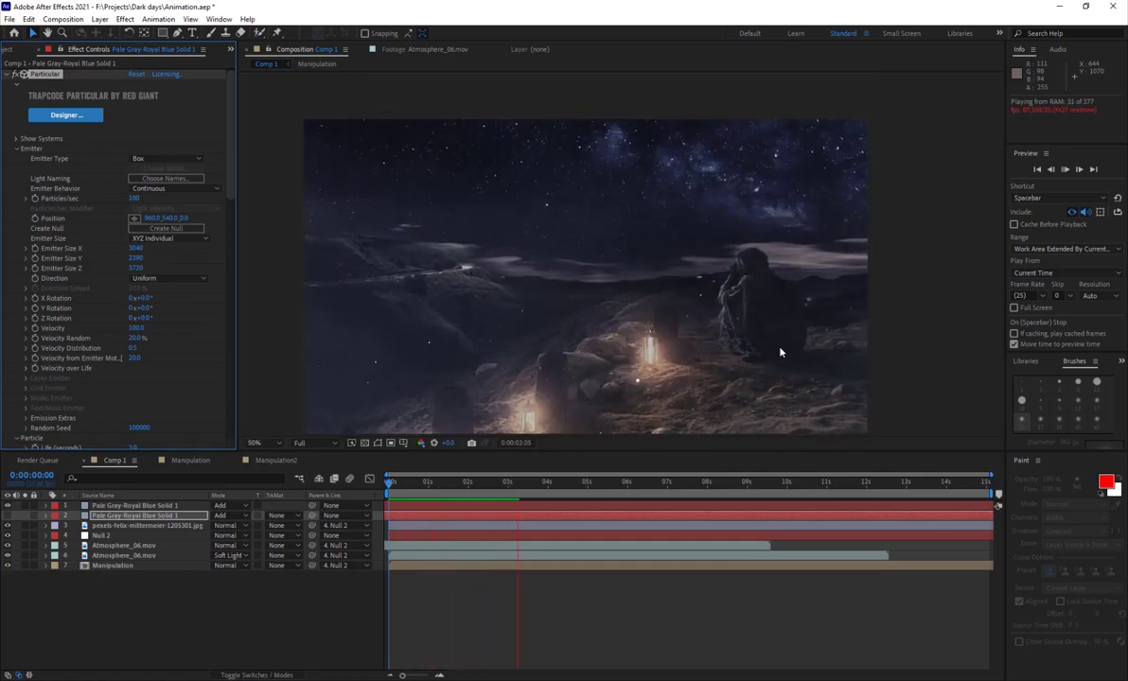
{"action": "scroll", "coordinate": [674, 404], "scroll_direction": "up", "scroll_amount": 2}
{"action": "scroll", "coordinate": [620, 234], "scroll_direction": "down", "scroll_amount": 3}
{"action": "scroll", "coordinate": [606, 246], "scroll_direction": "down", "scroll_amount": 2}
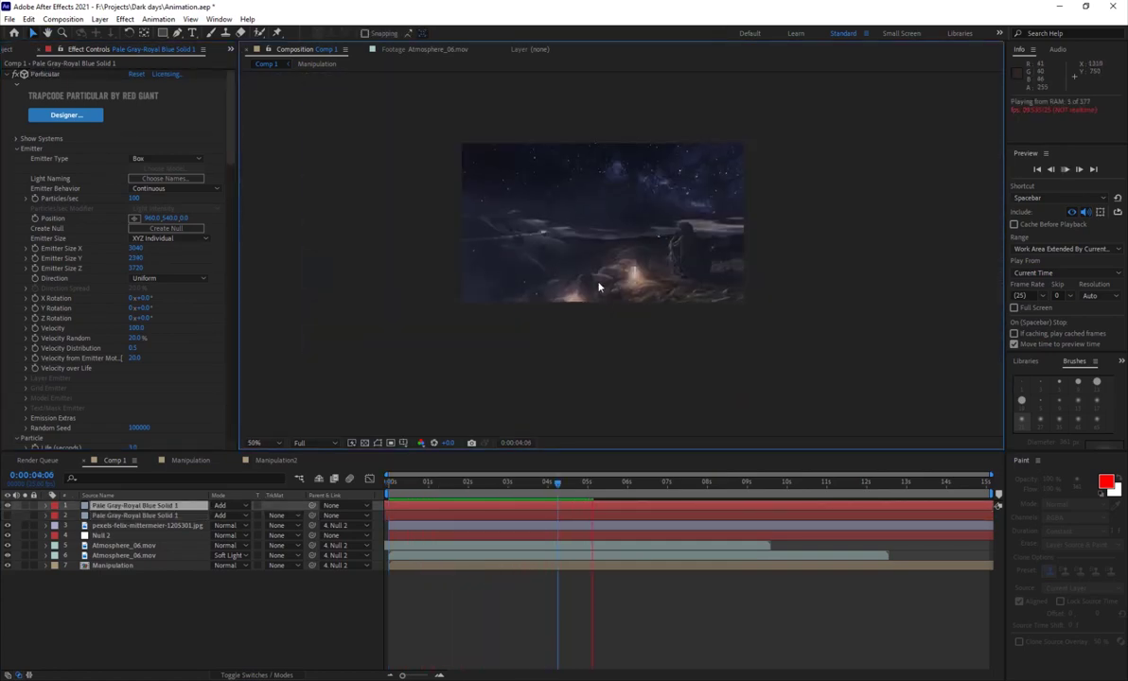
{"action": "scroll", "coordinate": [587, 246], "scroll_direction": "up", "scroll_amount": 1}
{"action": "left_click", "coordinate": [416, 506]}
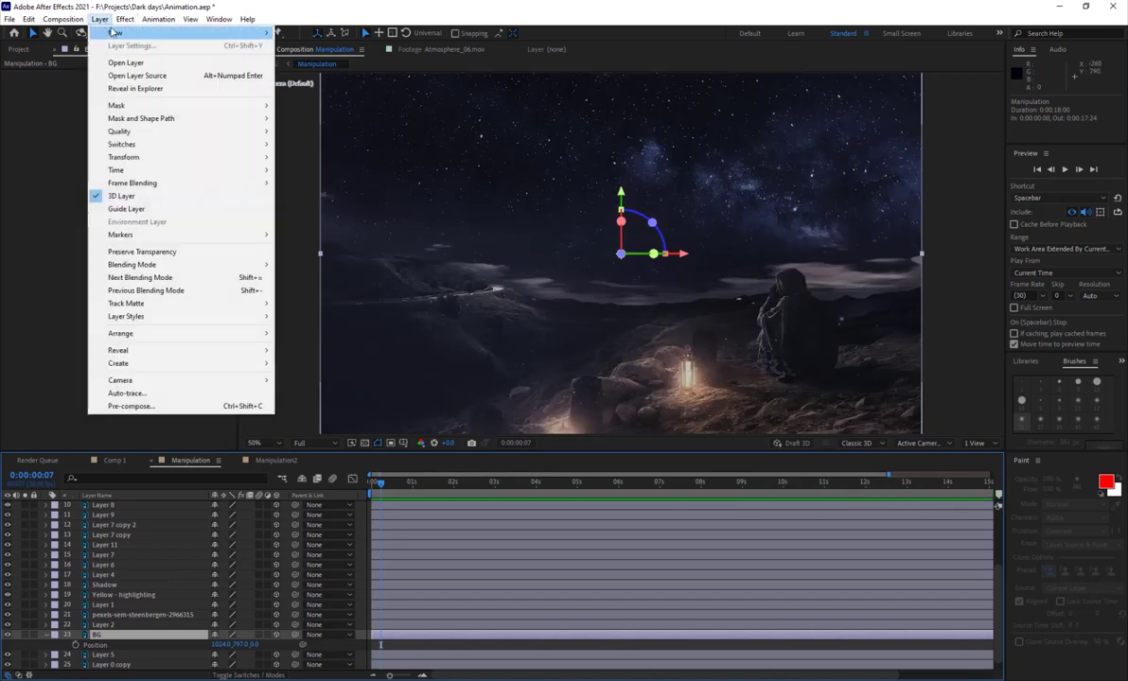
Move Black Solid 1 to the top and apply Optical Flares with a Motion Graphics preset
{"action": "left_click_drag", "start_coordinate": [111, 639], "coordinate": [161, 511]}
{"action": "left_click", "coordinate": [125, 18]}
{"action": "mouse_move", "coordinate": [156, 383]}
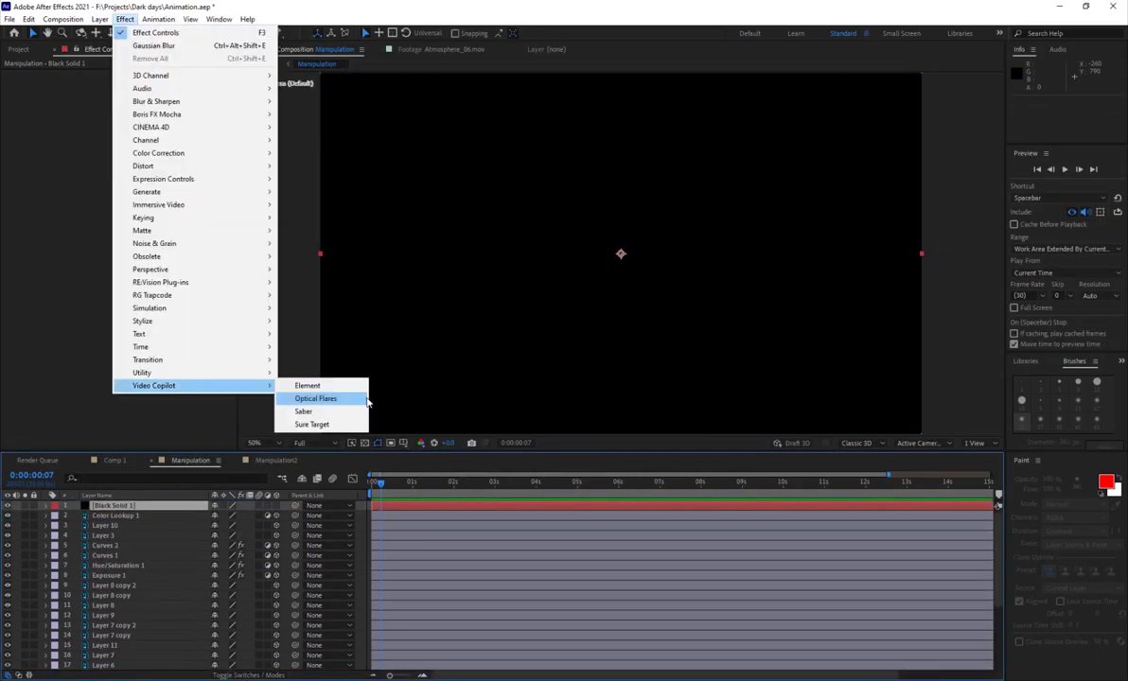
{"action": "left_click", "coordinate": [327, 397]}
{"action": "left_click", "coordinate": [58, 97]}
{"action": "left_click", "coordinate": [552, 170]}
{"action": "left_click", "coordinate": [537, 383]}
{"action": "left_click", "coordinate": [637, 290]}
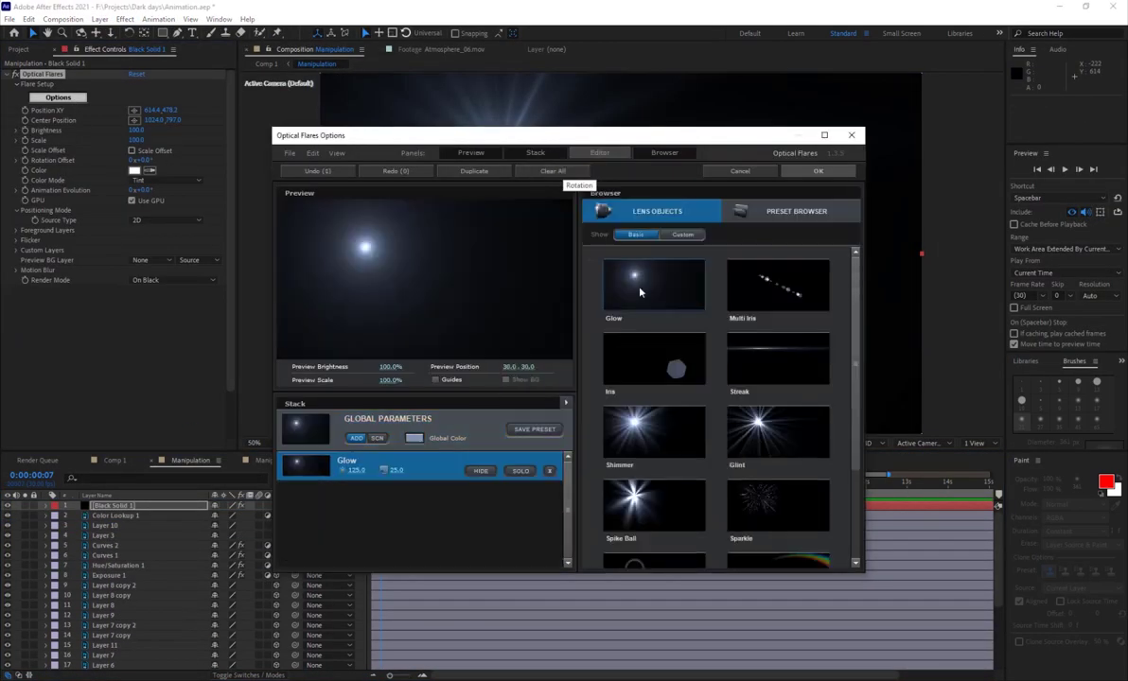
{"action": "left_click", "coordinate": [796, 211]}
{"action": "double_click", "coordinate": [748, 357]}
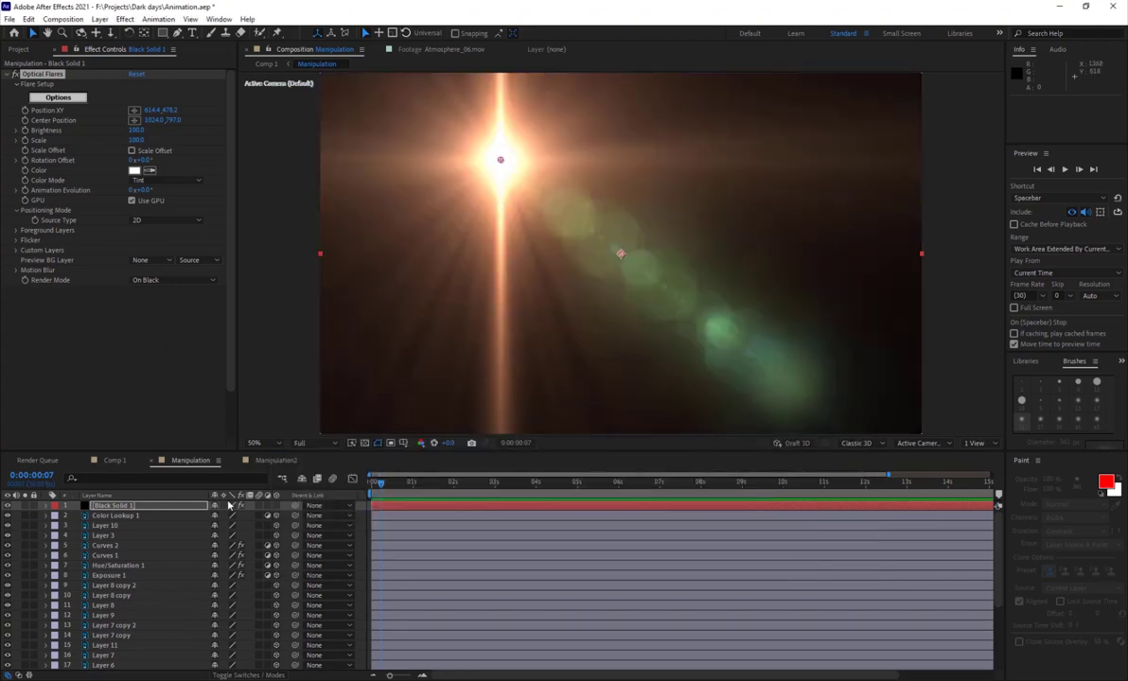
{"action": "key", "text": "F4"}
{"action": "left_click", "coordinate": [227, 505]}
Set the flare layer to Add mode and place the flare centre on the lantern
{"action": "left_click", "coordinate": [284, 289]}
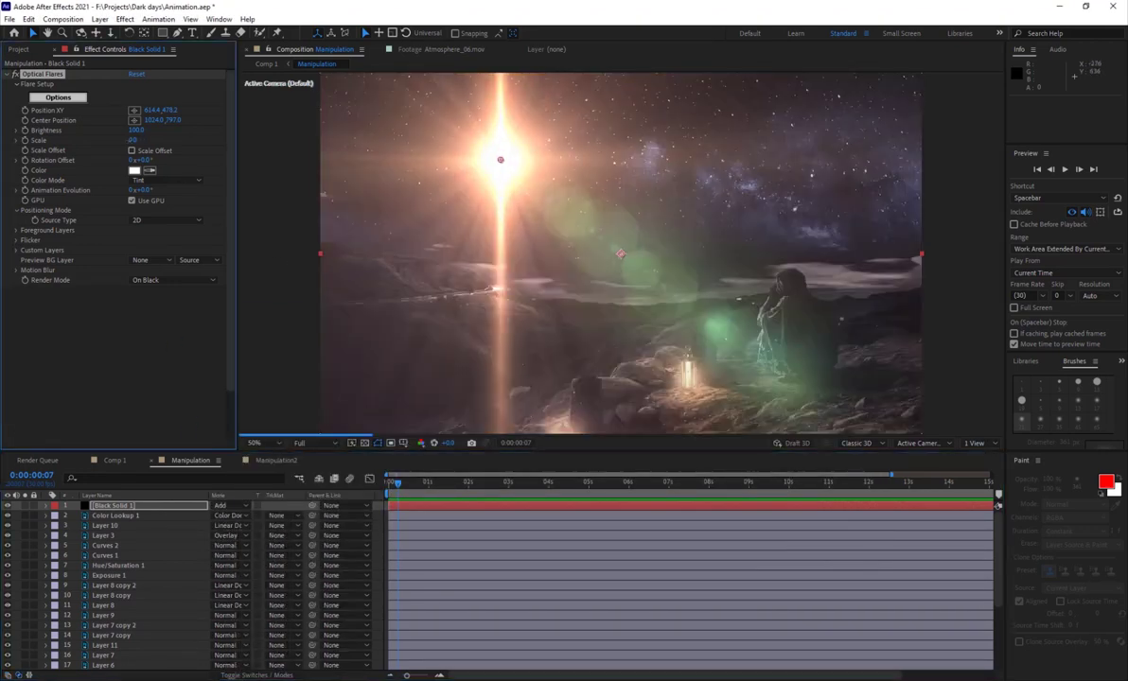
{"action": "key", "text": "comma"}
{"action": "key", "text": "period"}
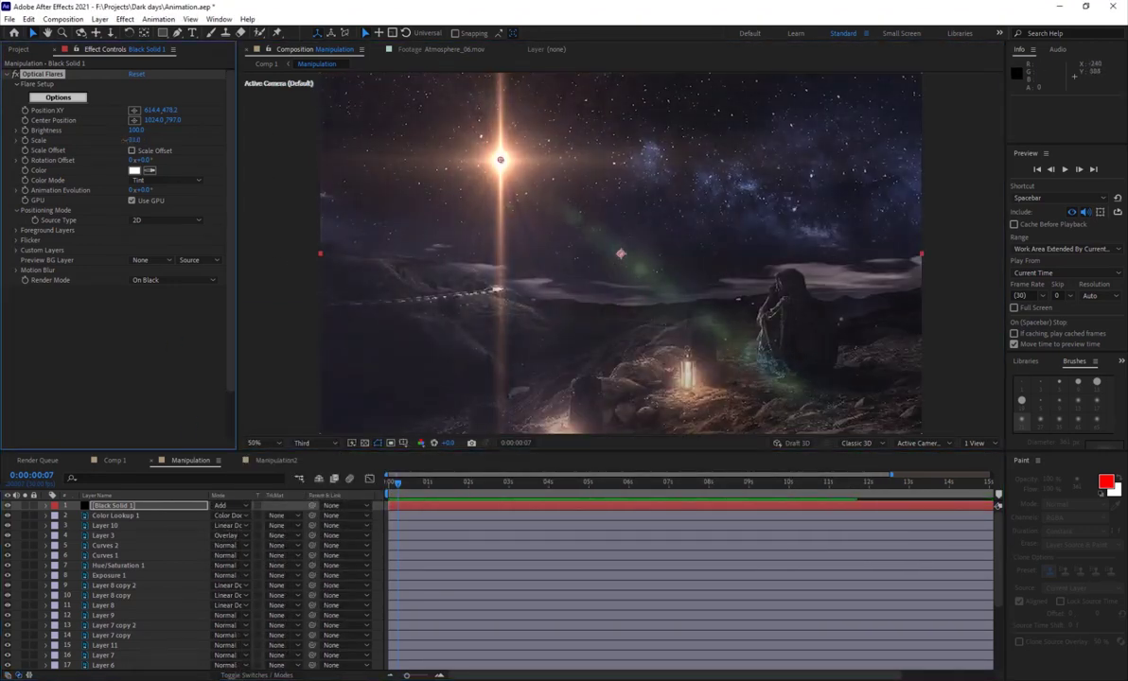
{"action": "left_click_drag", "start_coordinate": [516, 183], "coordinate": [686, 376]}
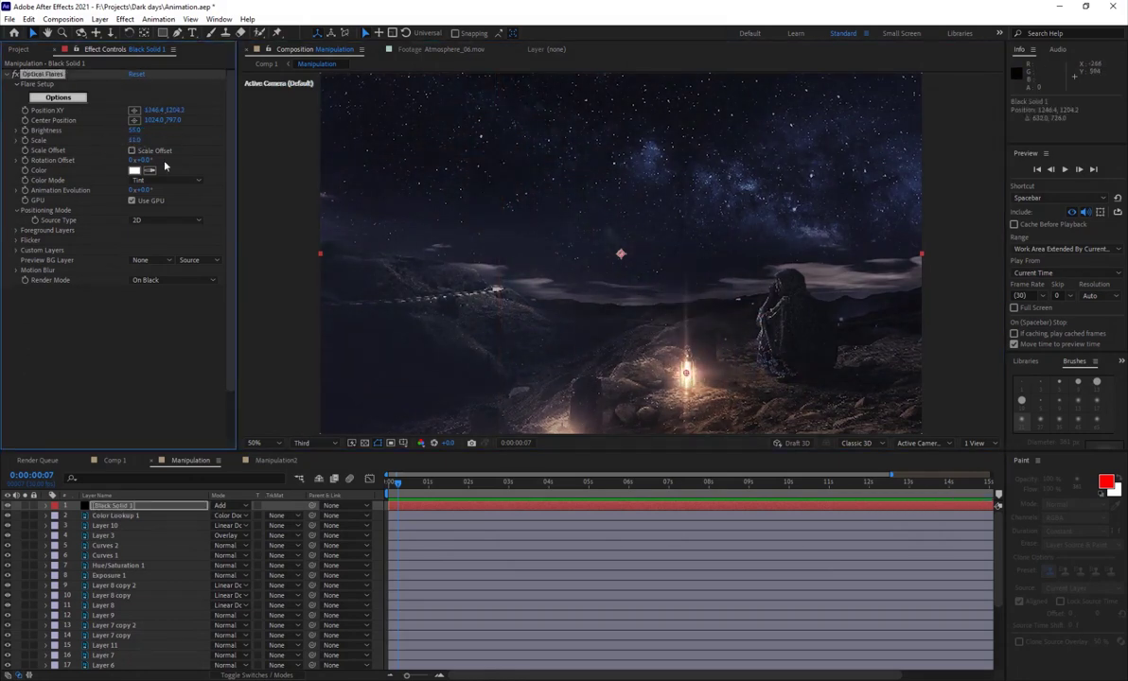
Soften the flare layer with a Gaussian Blur
{"action": "left_click", "coordinate": [42, 73]}
{"action": "key", "text": "comma"}
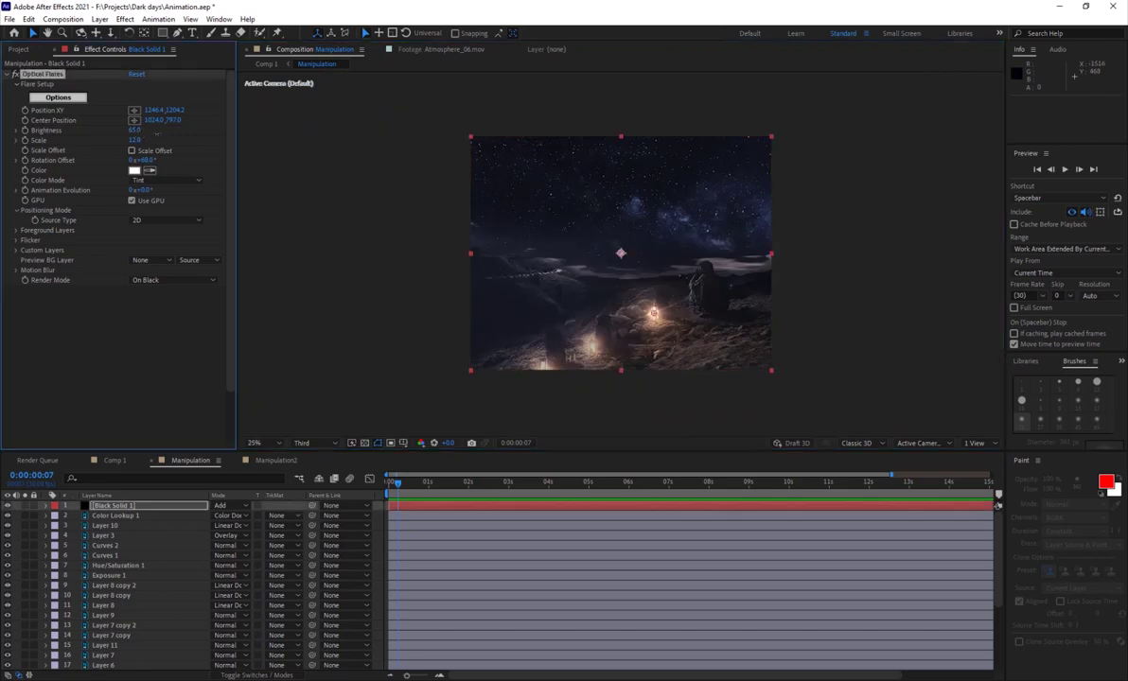
{"action": "key", "text": "period"}
{"action": "left_click", "coordinate": [125, 19]}
{"action": "mouse_move", "coordinate": [171, 100]}
{"action": "left_click", "coordinate": [321, 274]}
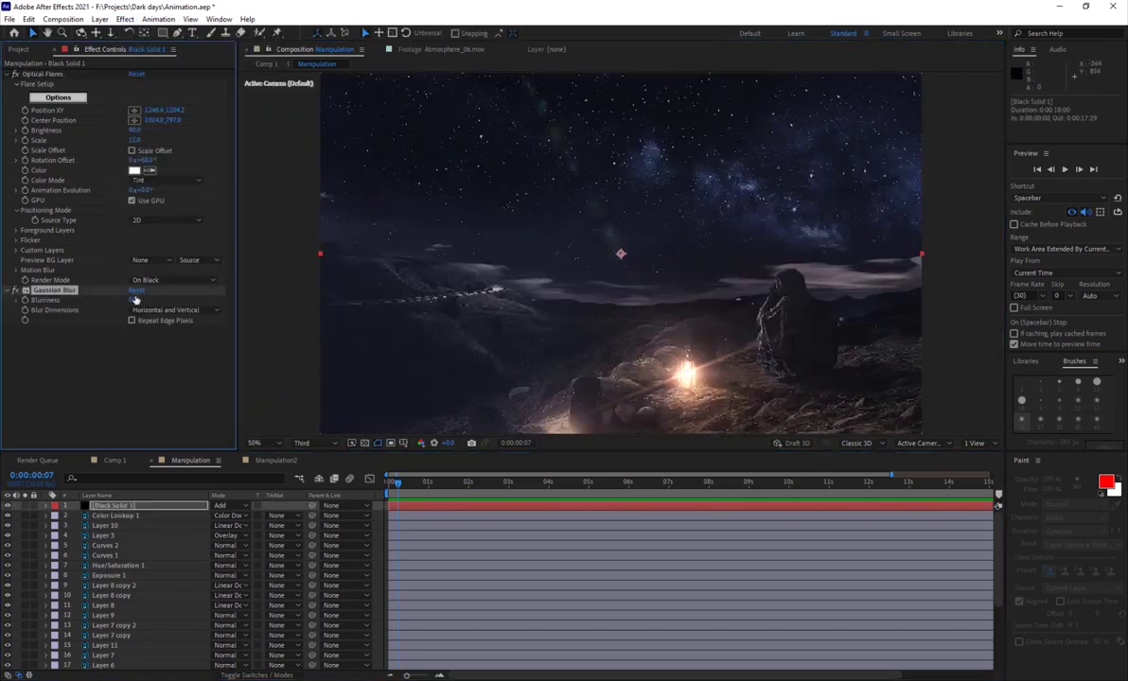
Duplicate the flare layer and position the copy on another lantern
{"action": "key", "text": "ctrl+d"}
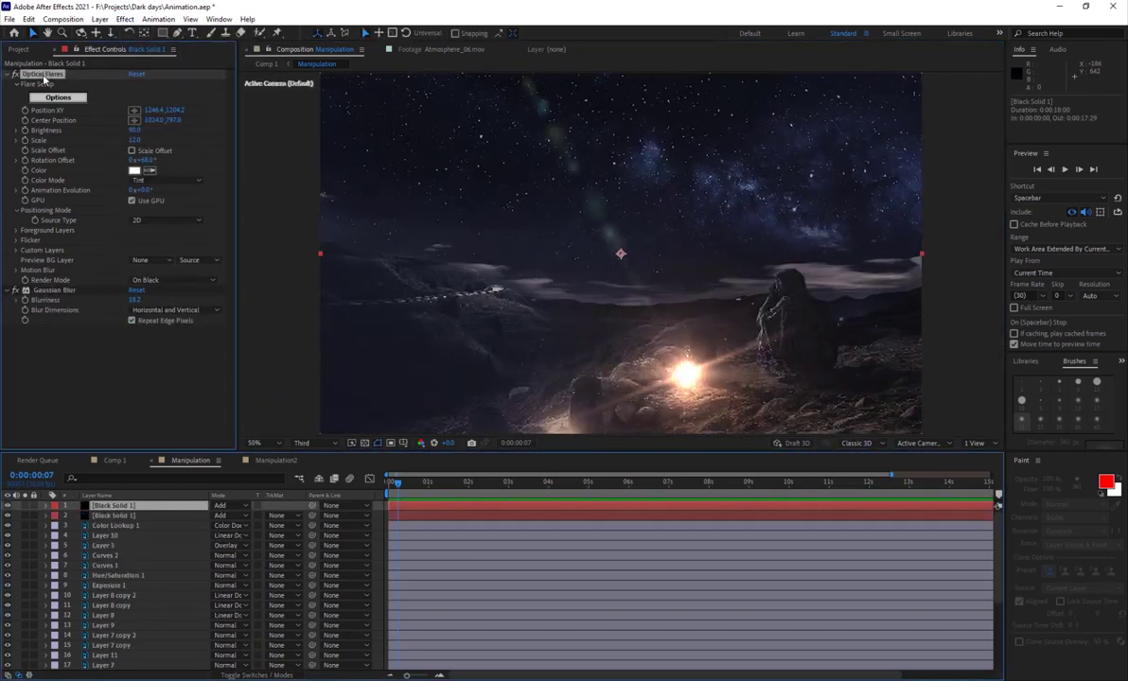
{"action": "key", "text": "comma"}
{"action": "key", "text": "period"}
{"action": "left_click_drag", "start_coordinate": [685, 373], "coordinate": [558, 332]}
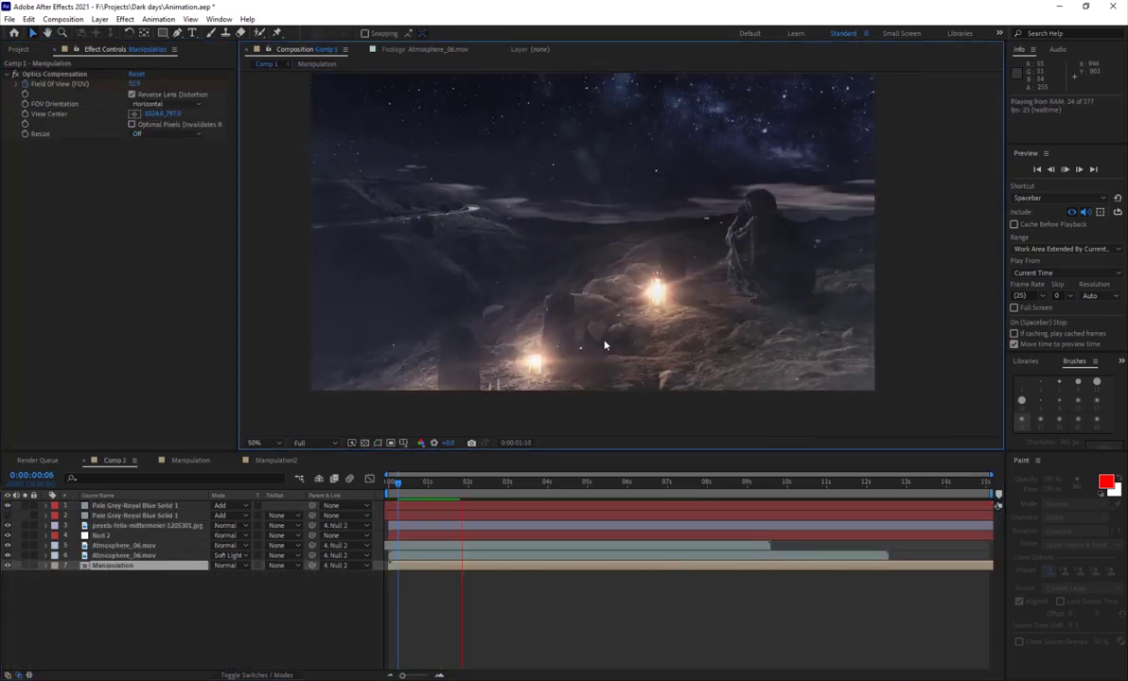
Review Comp 1 in a maximized viewer at 50%, stopping playback at 0:00:05:05
{"action": "key", "text": "grave"}
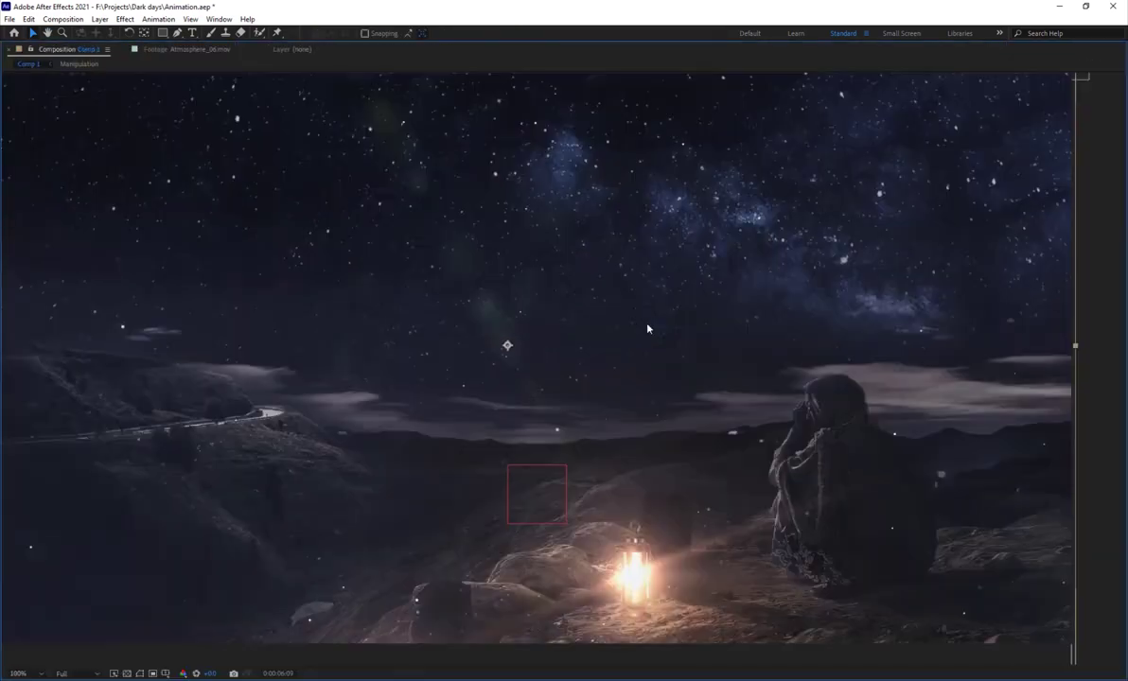
{"action": "key", "text": "comma"}
{"action": "key", "text": "comma"}
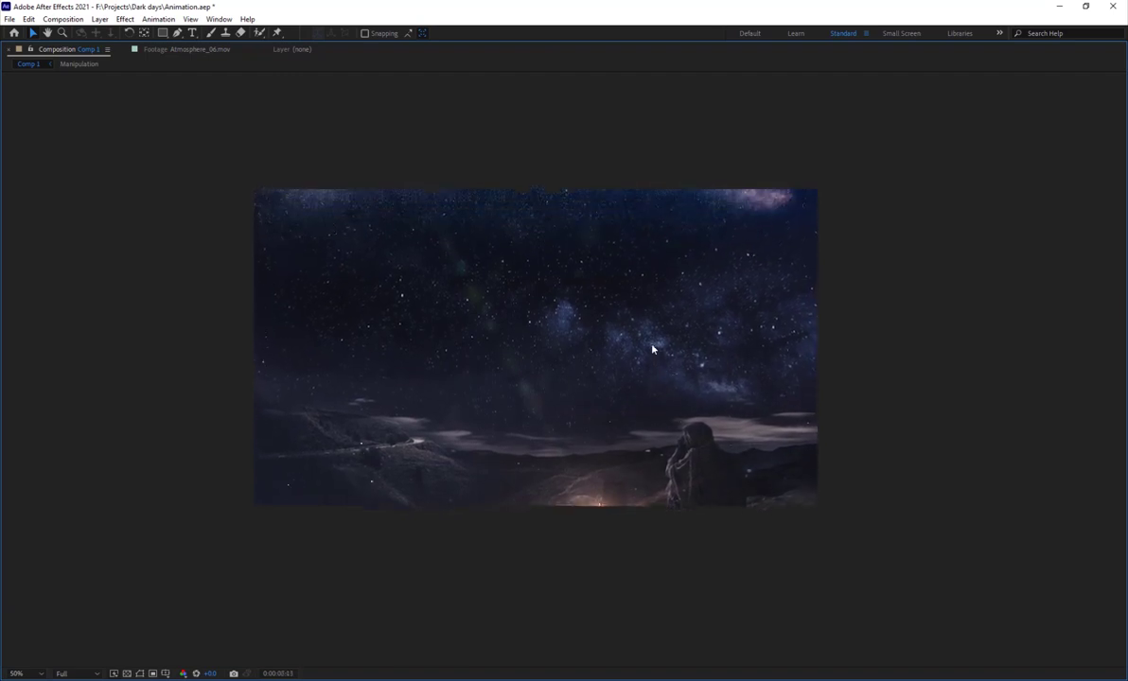
{"action": "key", "text": "grave"}
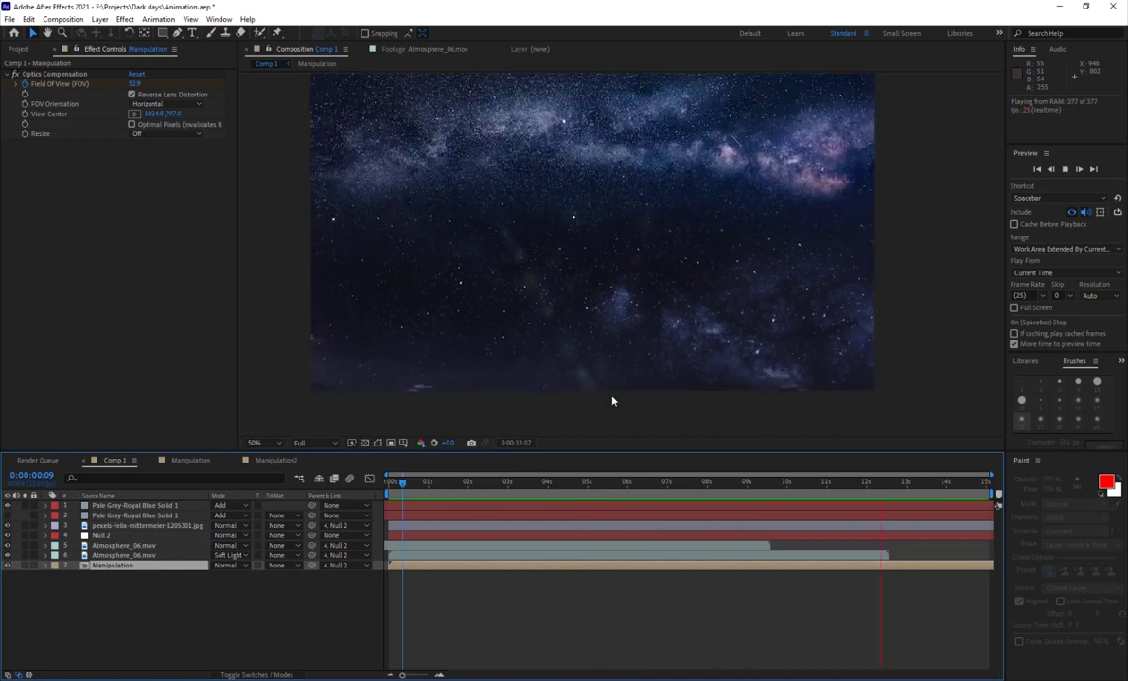
{"action": "left_click", "coordinate": [596, 482]}
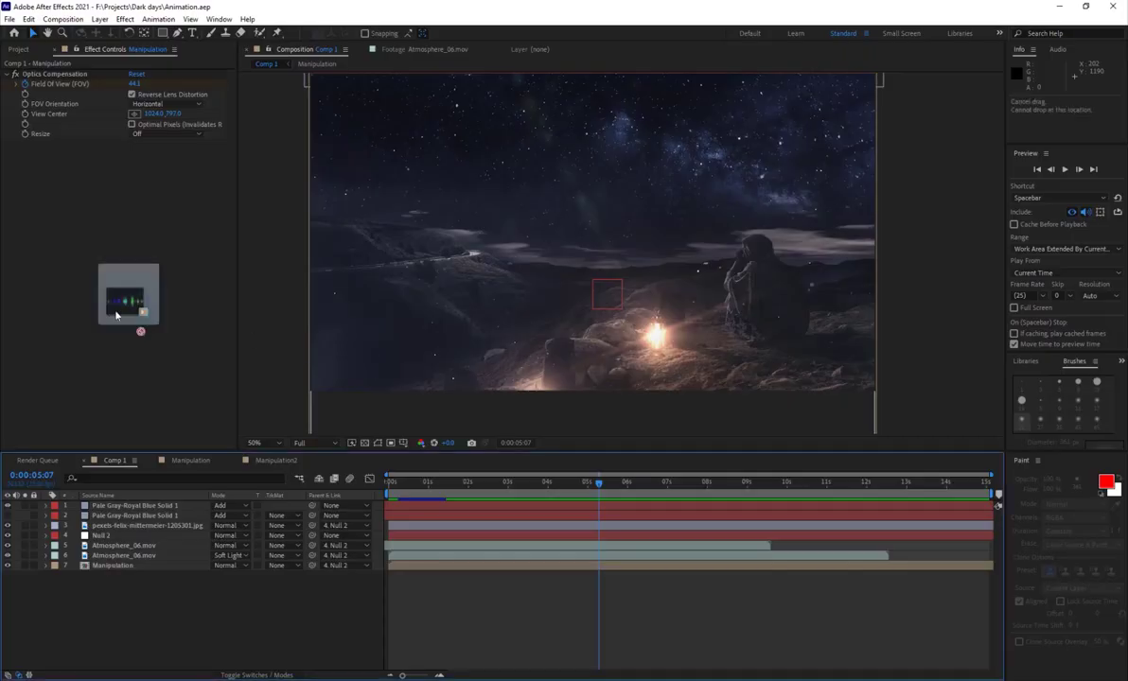
Import the woman crying sound effect and trim it with Edit > Clear
{"action": "left_click_drag", "start_coordinate": [144, 315], "coordinate": [68, 338]}
{"action": "key", "text": "End"}
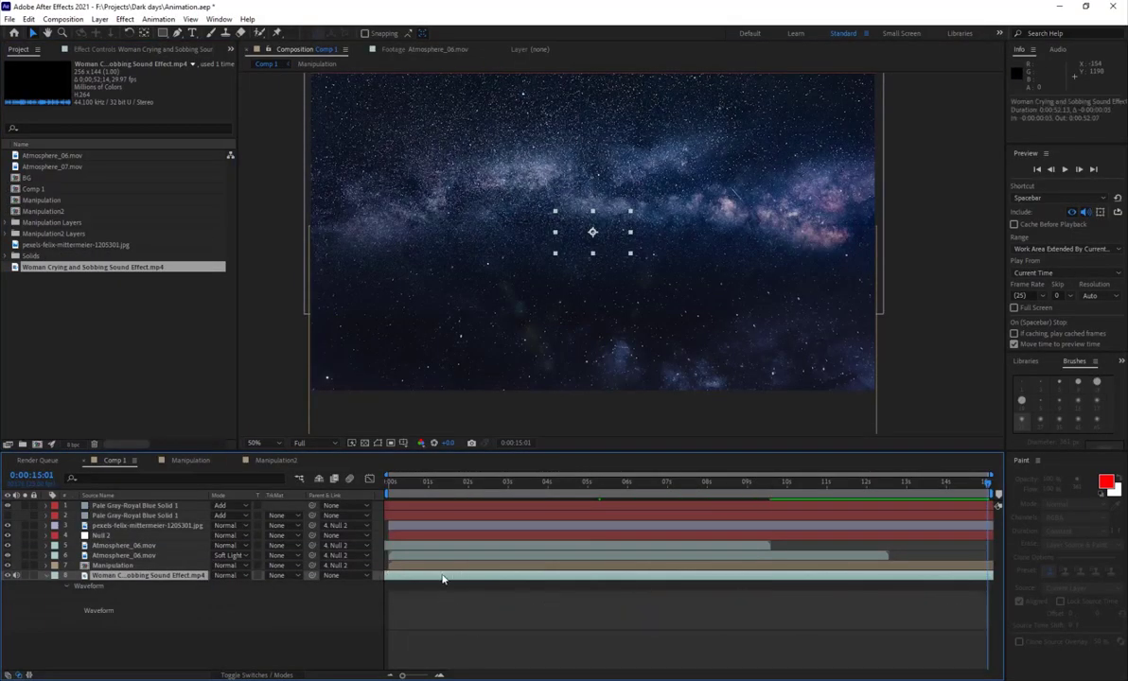
{"action": "key", "text": "space"}
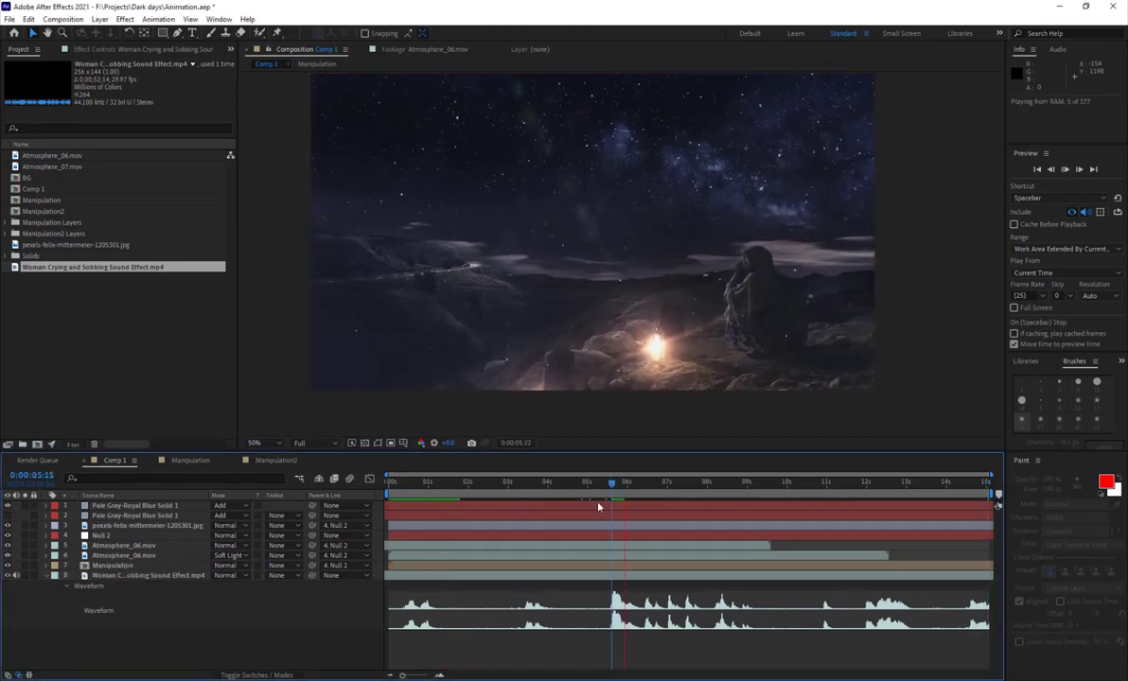
{"action": "left_click", "coordinate": [502, 576]}
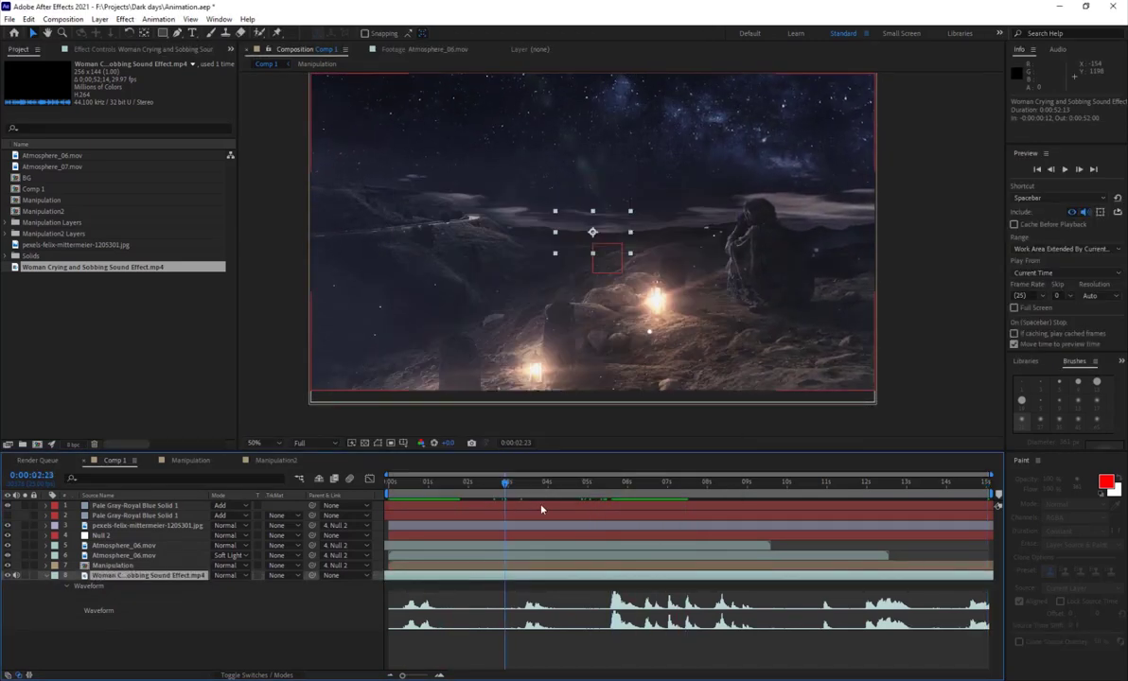
{"action": "left_click", "coordinate": [29, 18]}
{"action": "left_click", "coordinate": [47, 151]}
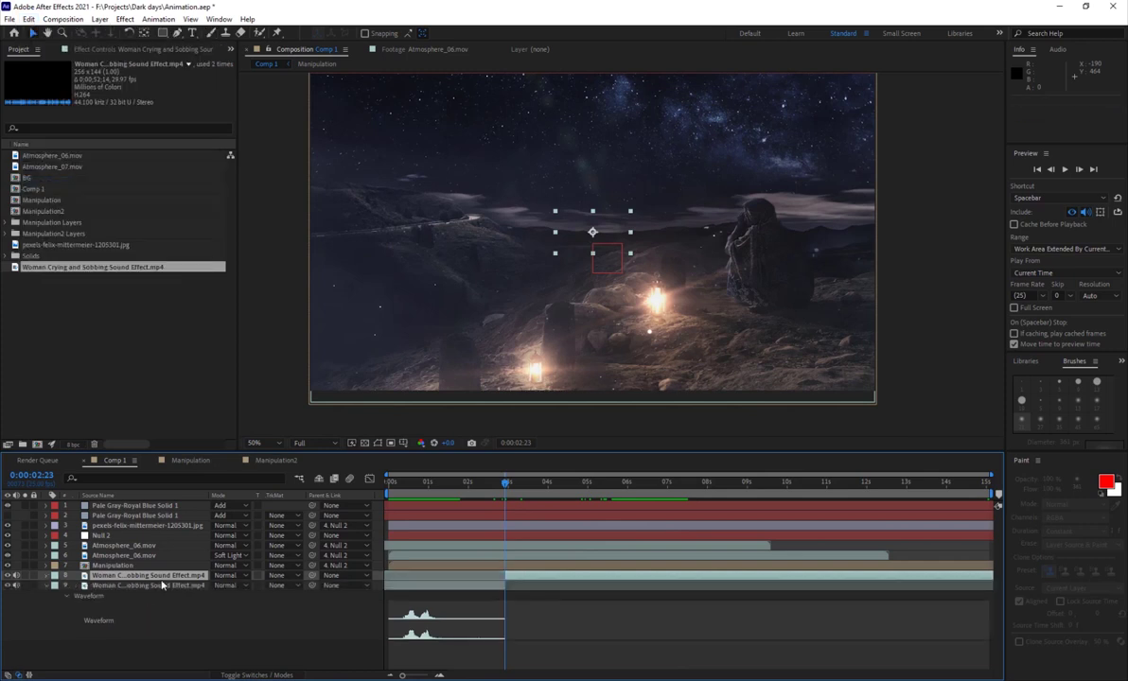
Preview the composition with the crying sound at a lower playback volume
{"action": "key", "text": "space"}
{"action": "key", "text": "XF86AudioLowerVolume"}
{"action": "key", "text": "XF86AudioLowerVolume"}
{"action": "key", "text": "XF86AudioLowerVolume"}
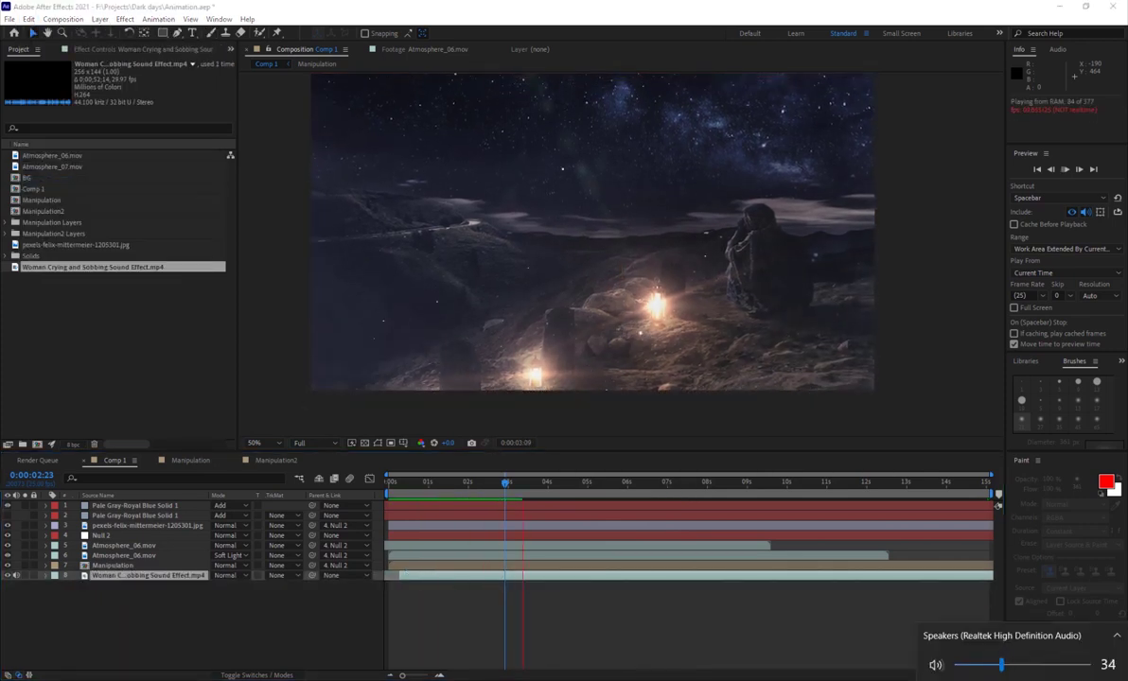
{"action": "scroll", "coordinate": [589, 326], "scroll_direction": "down", "scroll_amount": 2}
{"action": "scroll", "coordinate": [589, 325], "scroll_direction": "up", "scroll_amount": 2}
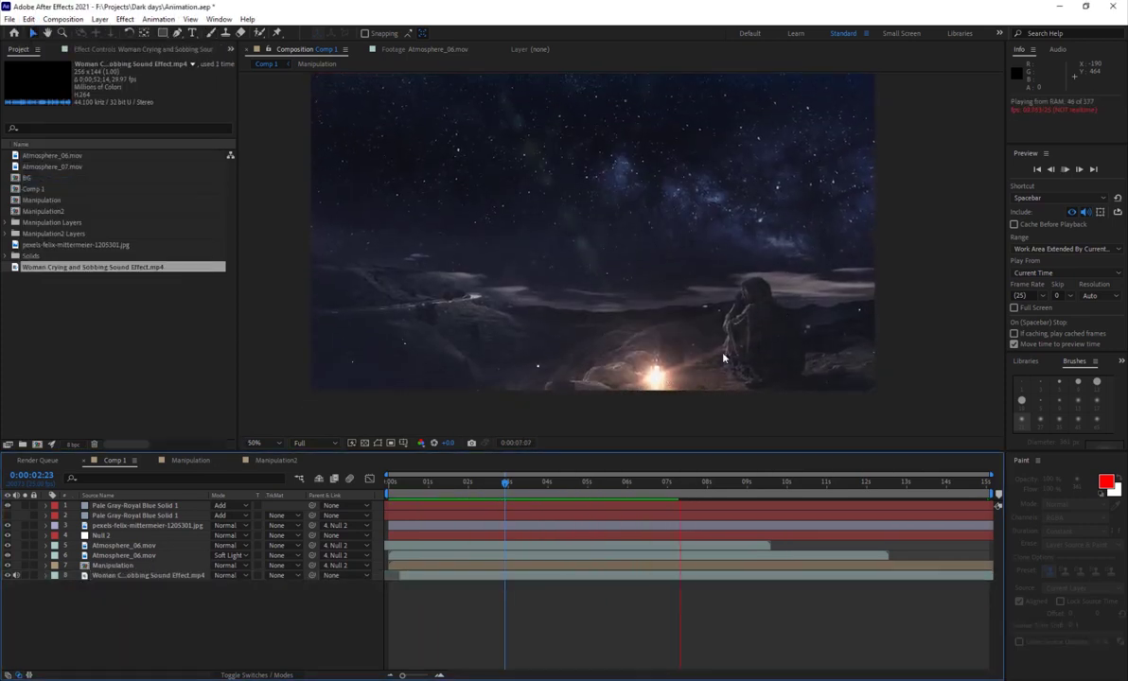
{"action": "scroll", "coordinate": [665, 316], "scroll_direction": "down", "scroll_amount": 2}
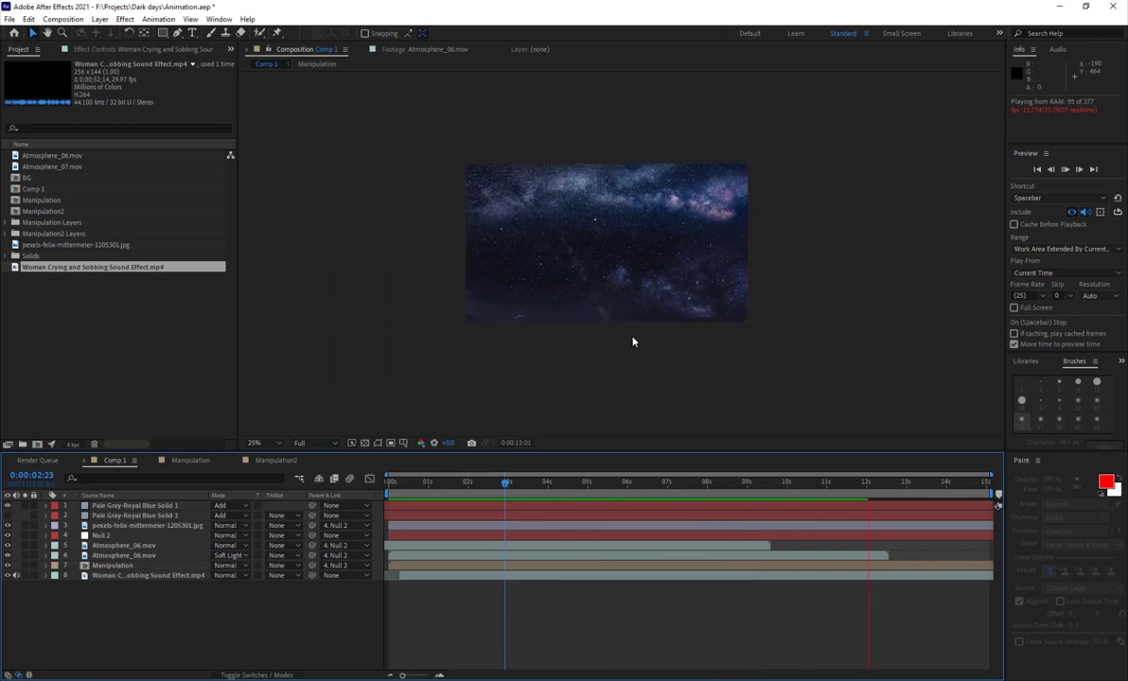
{"action": "scroll", "coordinate": [619, 312], "scroll_direction": "up", "scroll_amount": 2}
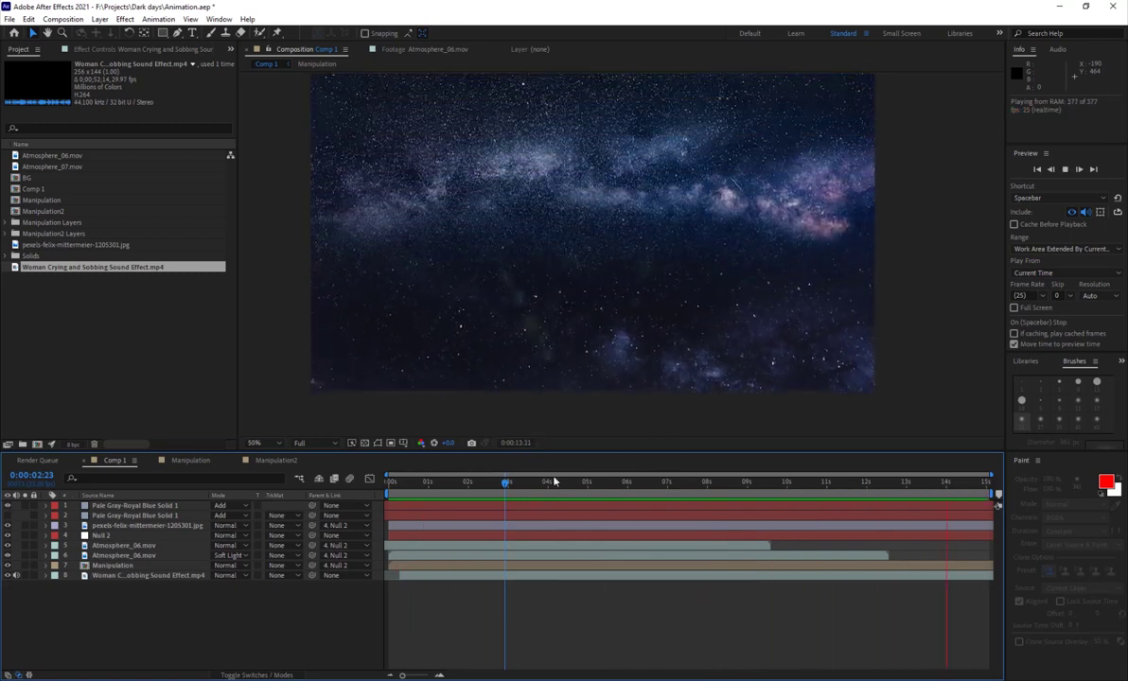
{"action": "key", "text": "space"}
Add Main track.mp3 to the timeline and preview it with the music
{"action": "left_click_drag", "start_coordinate": [175, 631], "coordinate": [190, 629]}
{"action": "key", "text": "space"}
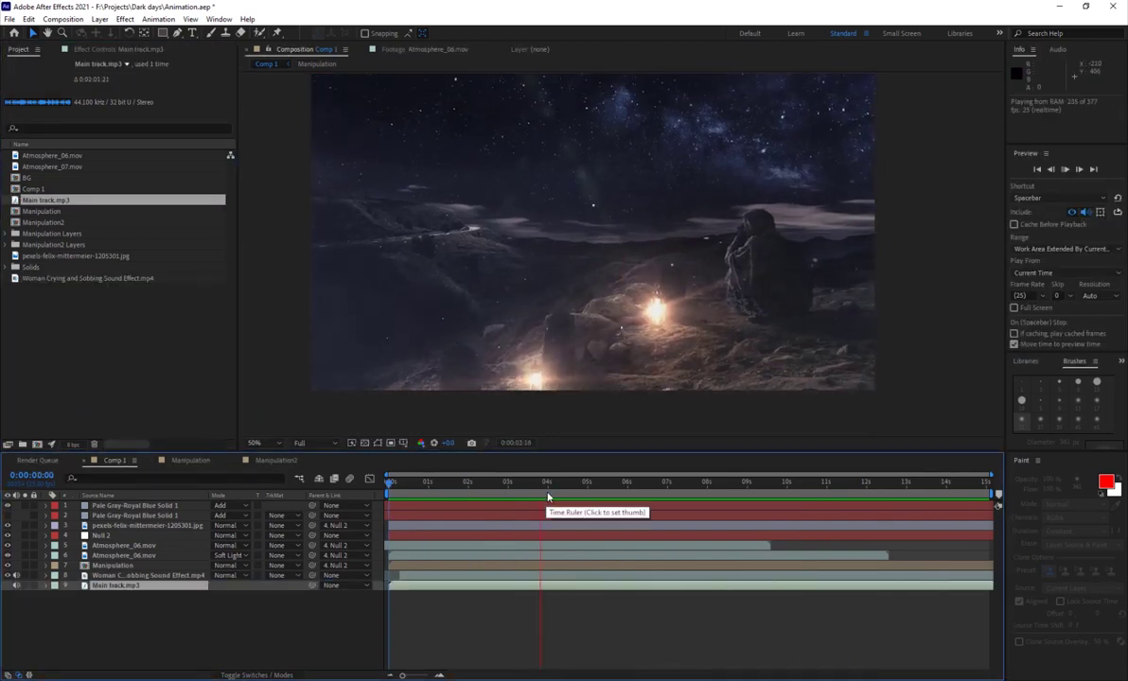
{"action": "key", "text": "space"}
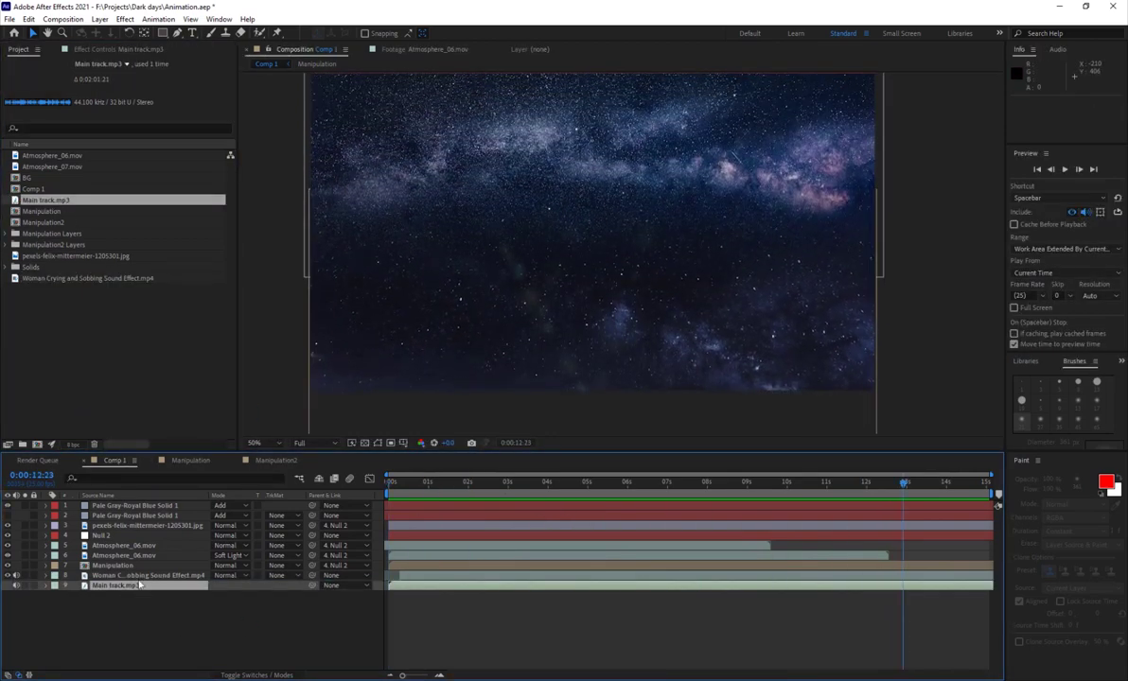
{"action": "key", "text": "space"}
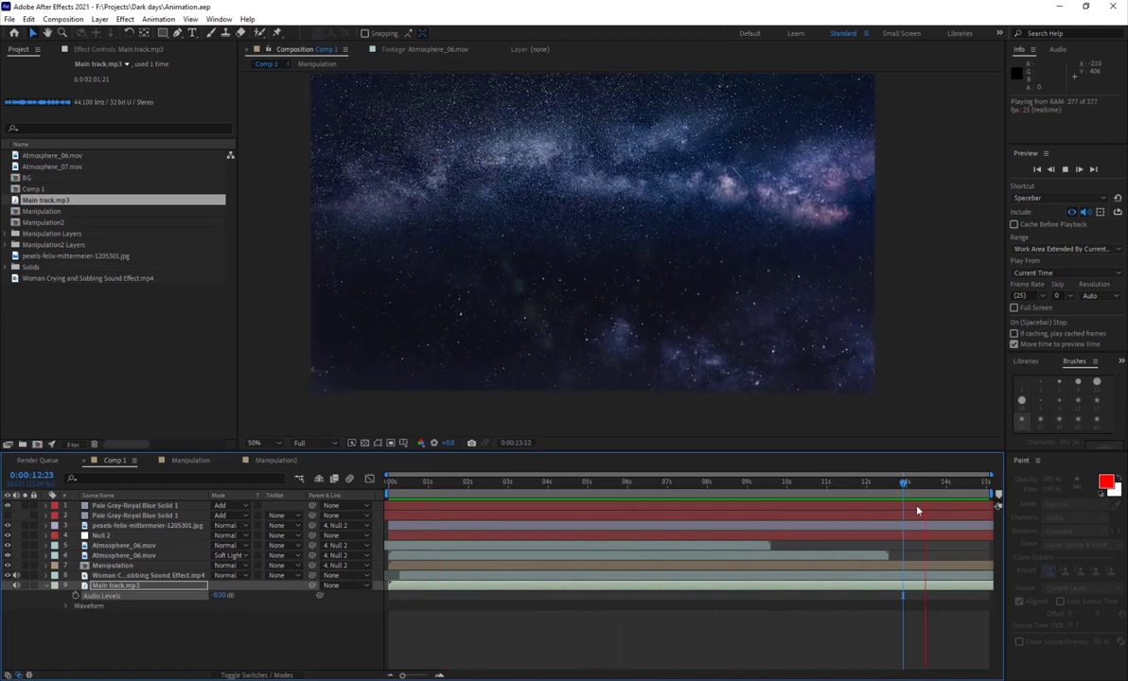
Add a new adjustment layer on top and apply Curves to it
{"action": "key", "text": "space"}
{"action": "key", "text": "ctrl+alt+y"}
{"action": "left_click", "coordinate": [125, 19]}
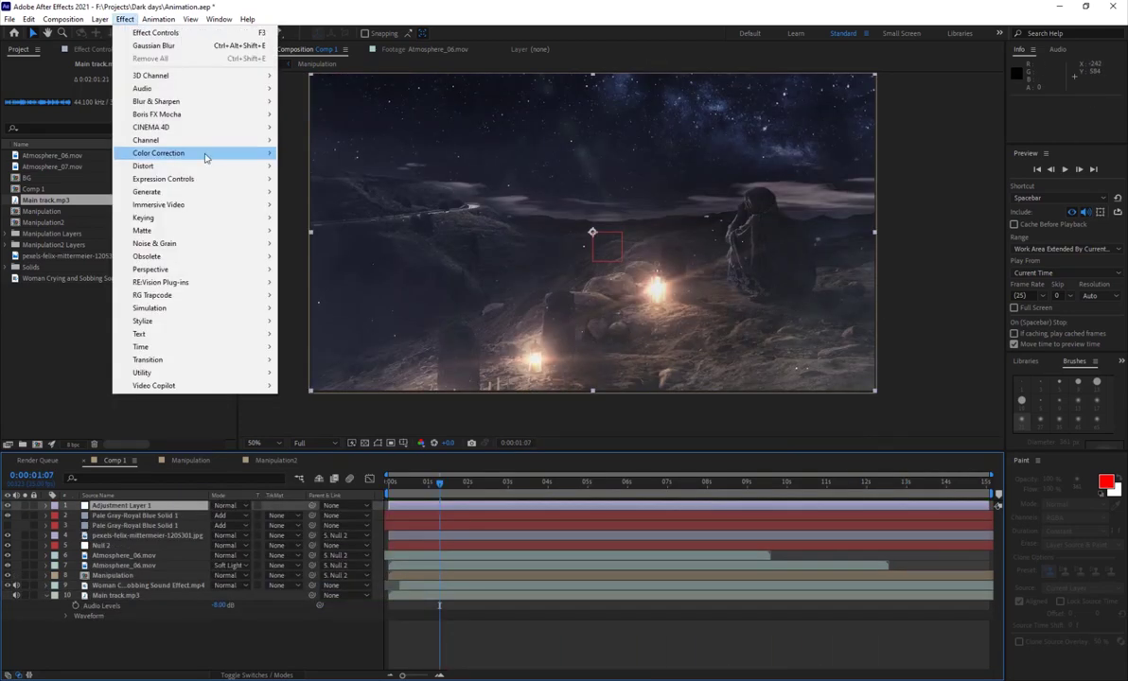
{"action": "left_click", "coordinate": [293, 282]}
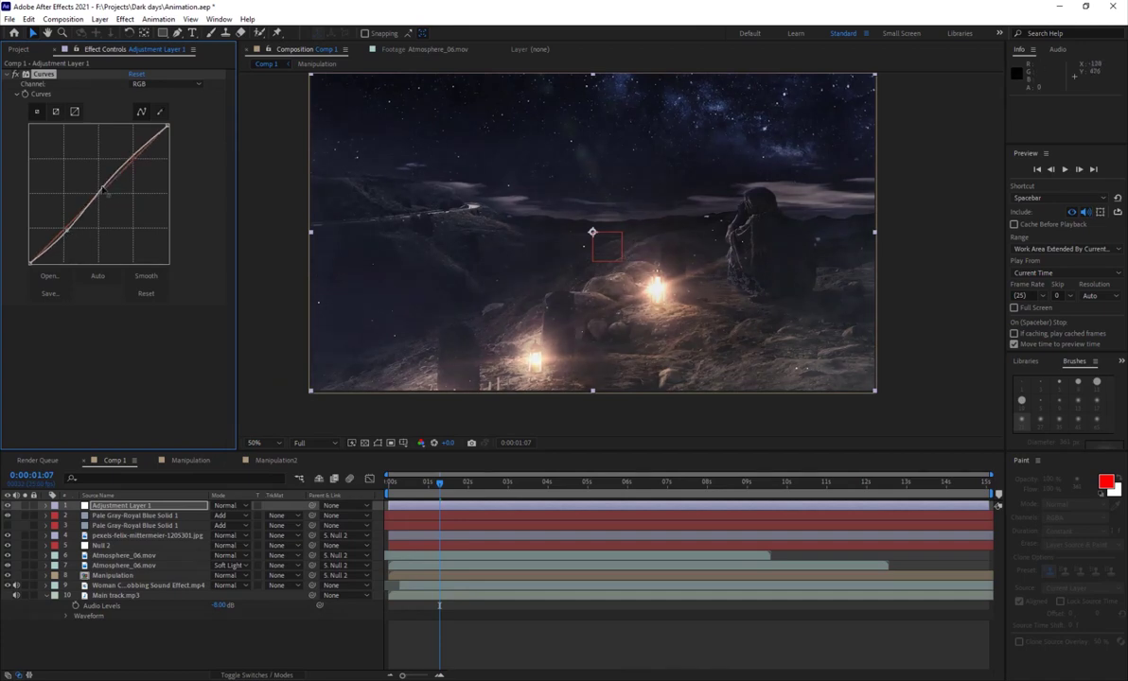
Preview the graded scene in a maximized viewer at 50% and adjust system volume
{"action": "key", "text": "grave"}
{"action": "key", "text": "slash"}
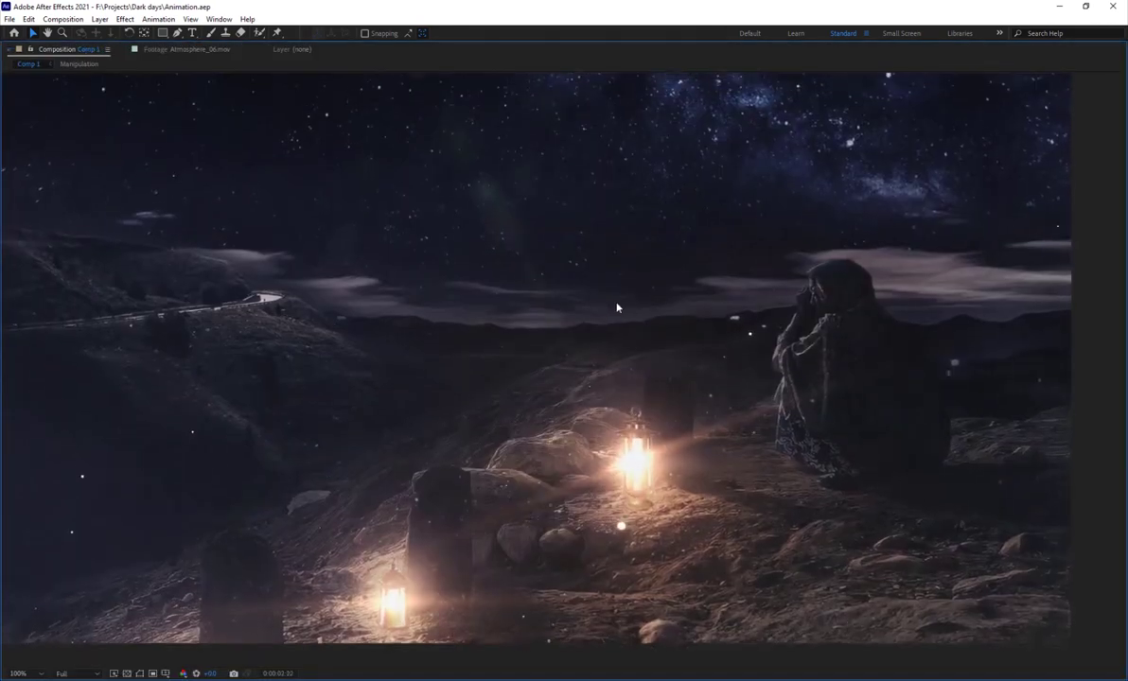
{"action": "key", "text": "comma"}
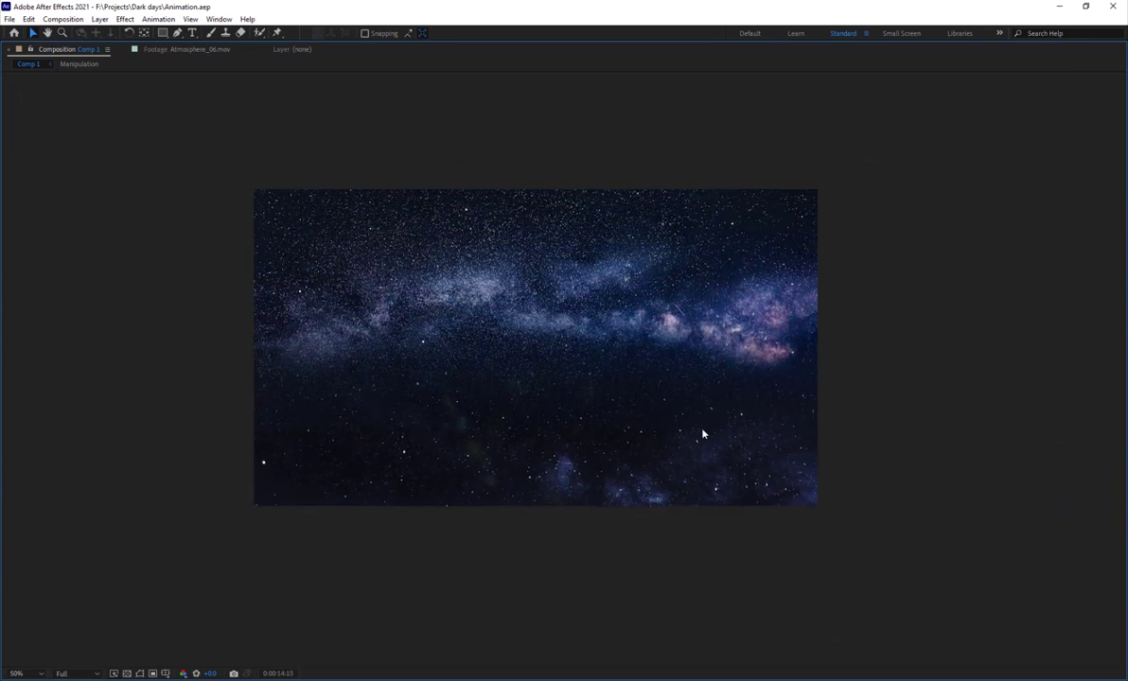
{"action": "left_click", "coordinate": [1059, 680]}
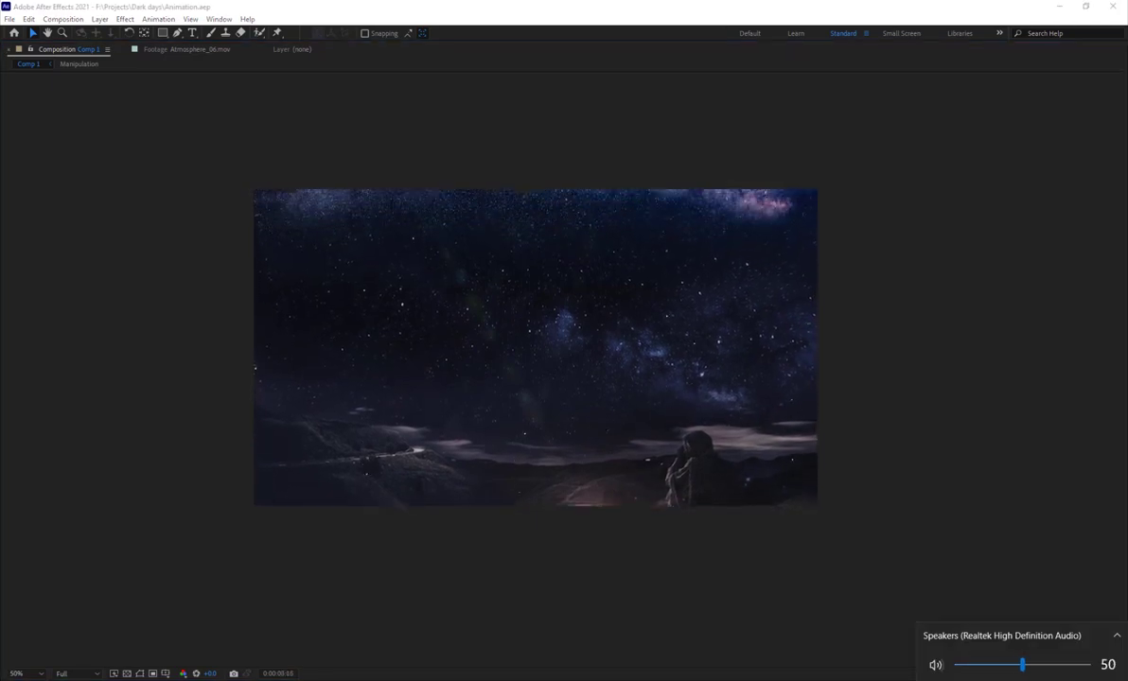
{"action": "scroll", "coordinate": [1022, 665], "scroll_direction": "down", "scroll_amount": 2}
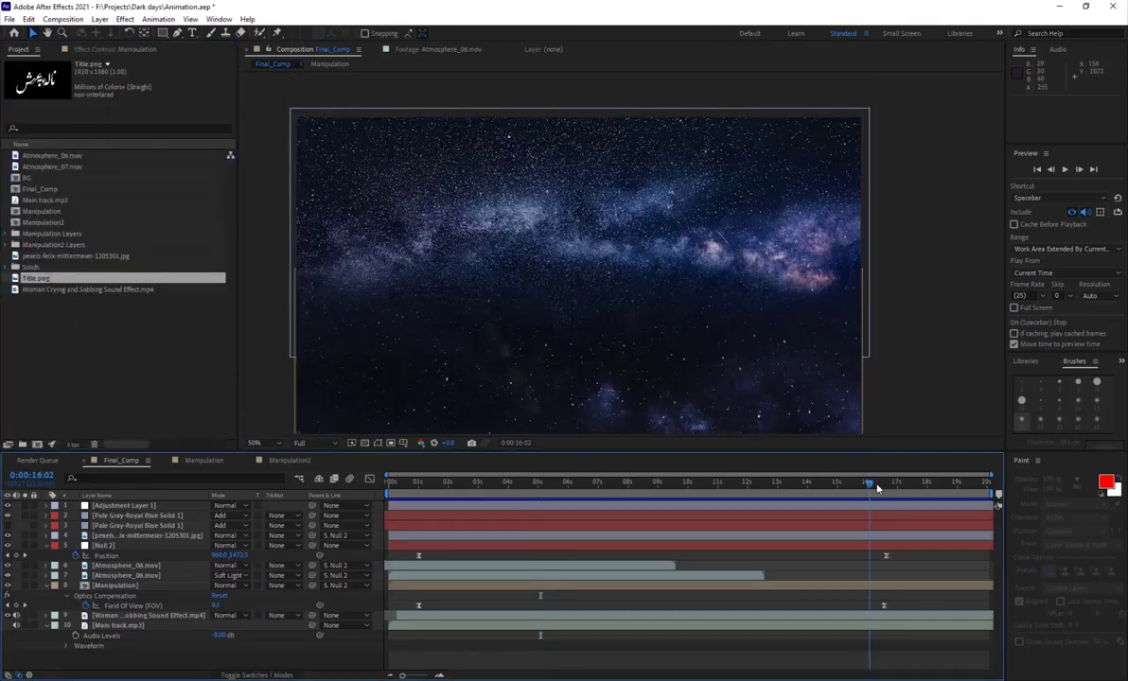
Add Title.png as a layer in Final_Comp and reveal its Scale property
{"action": "left_click_drag", "start_coordinate": [137, 496], "coordinate": [137, 498]}
{"action": "key", "text": "s"}
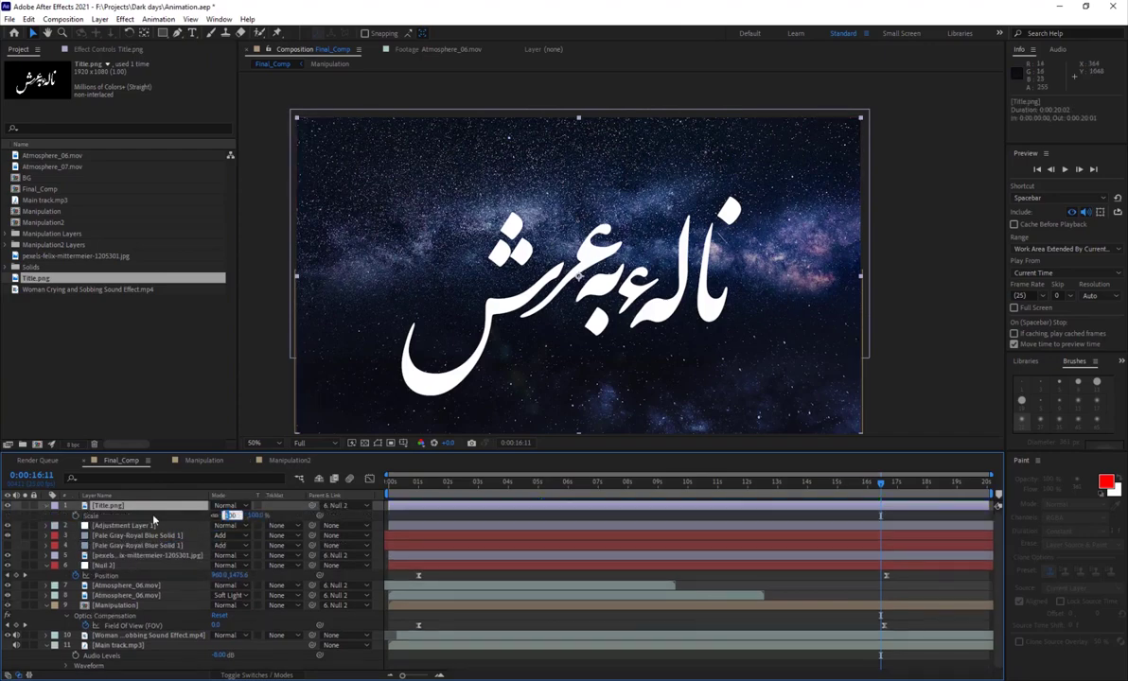